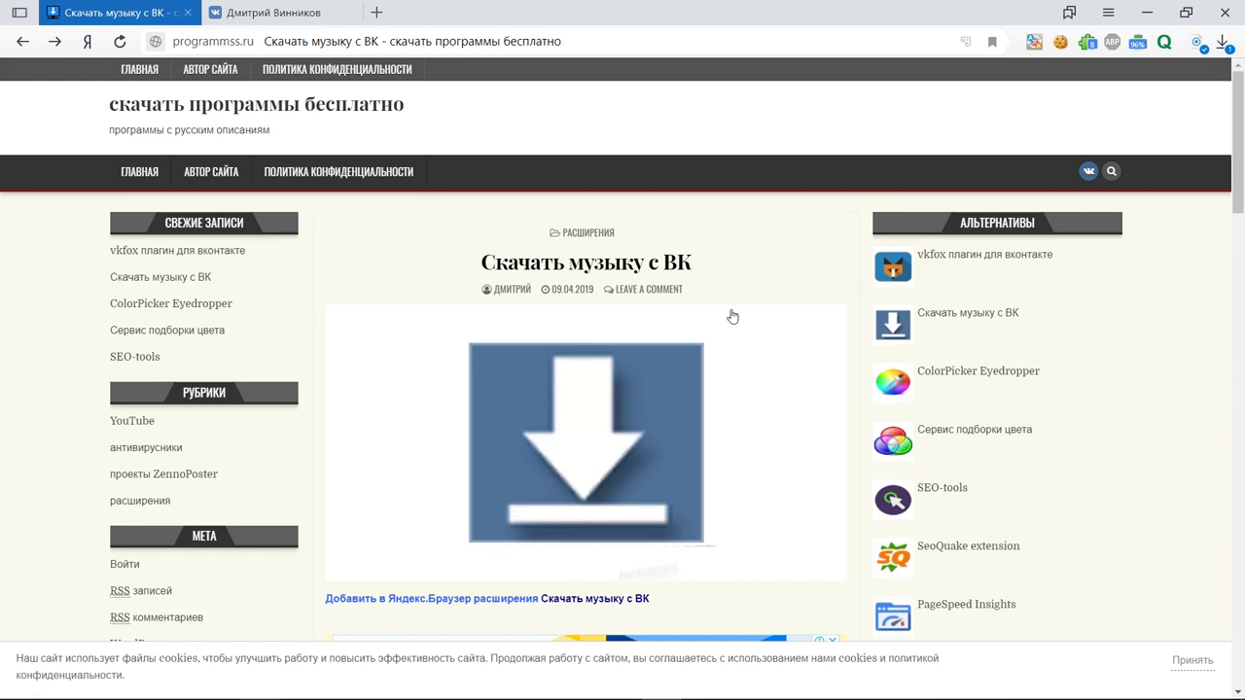
Confirm on the addons.opera.com page that Скачать музыку с ВК is installed, then return to VK.
left_click(484, 607)
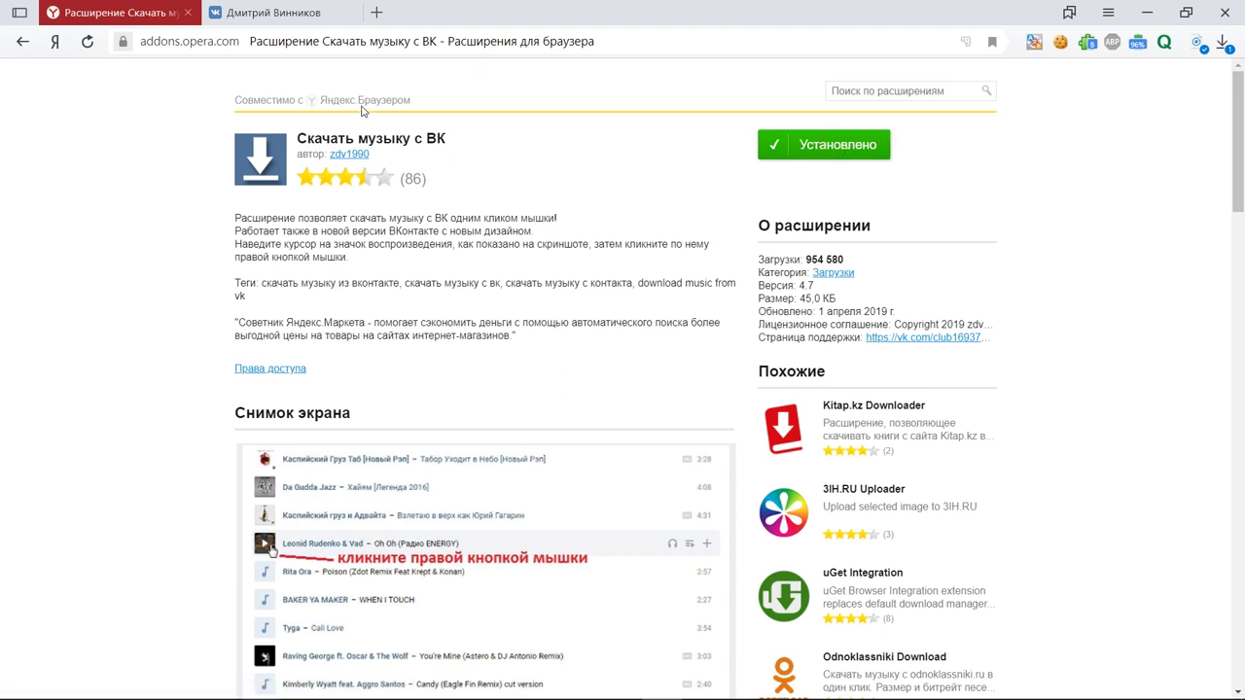
left_click(294, 18)
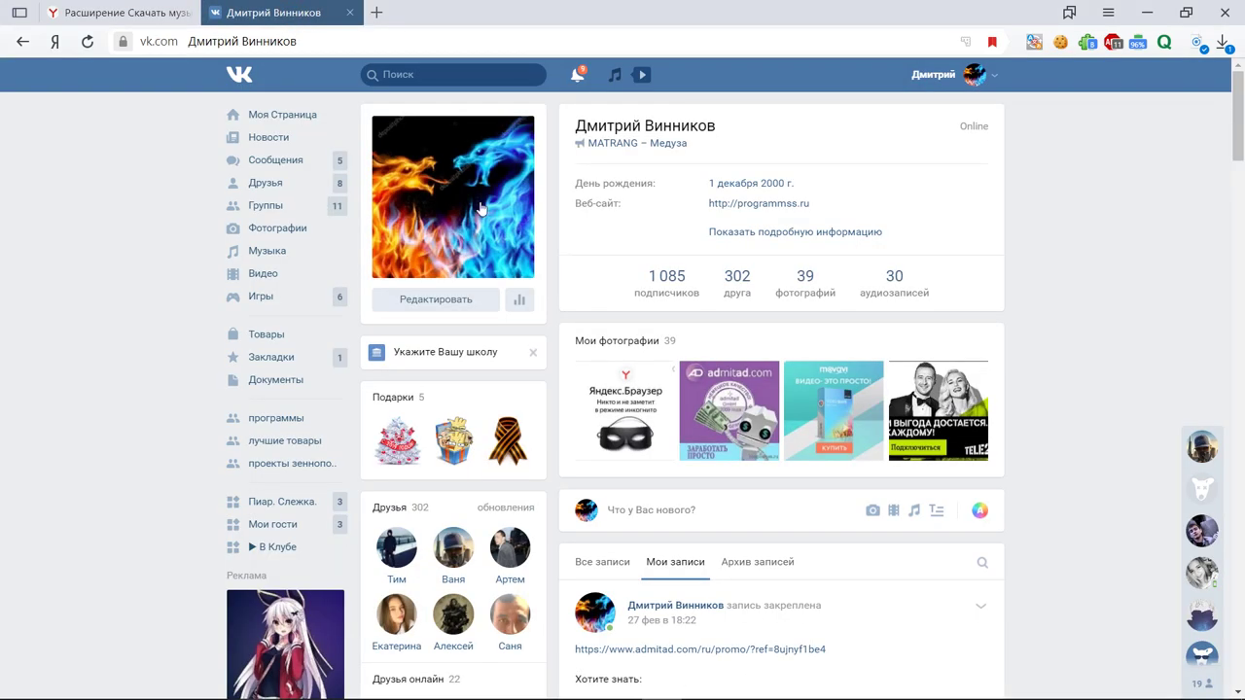
Open Музыка from the VK menu and scroll down through the Моя музыка tracks.
scroll(480, 208, "down", 2)
scroll(389, 253, "up", 2)
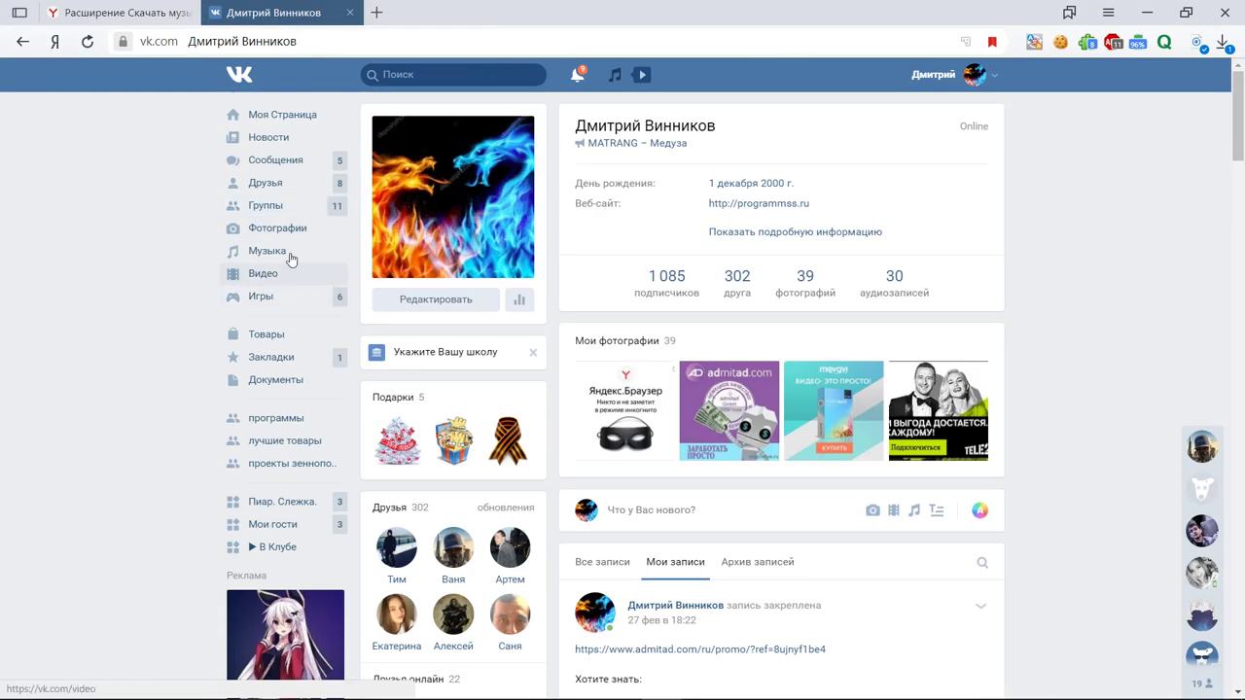
left_click(263, 252)
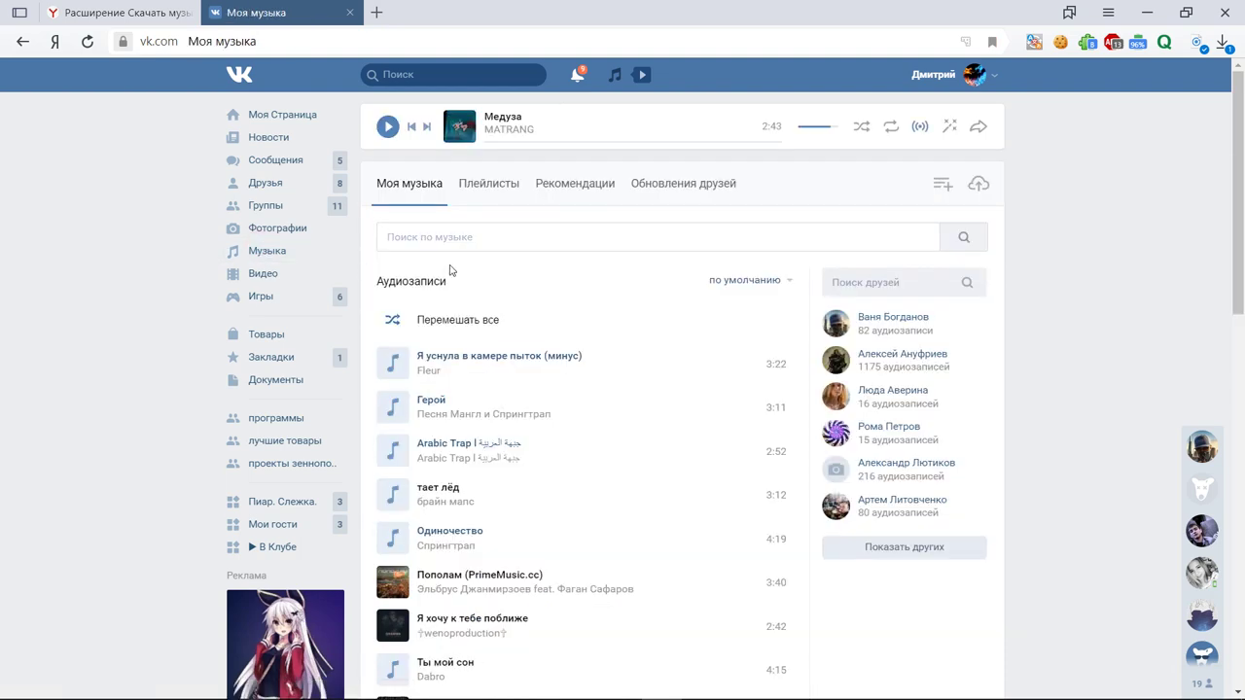
scroll(387, 248, "down", 3)
scroll(411, 533, "down", 1)
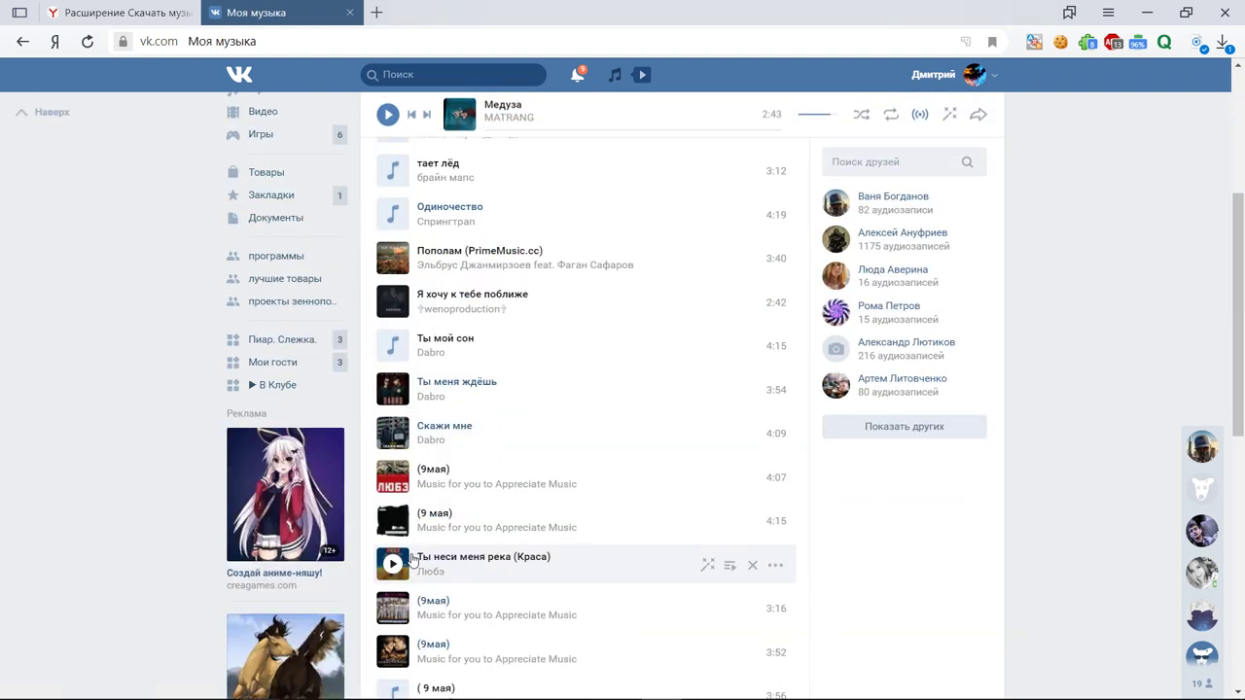
scroll(411, 533, "down", 2)
scroll(412, 533, "down", 2)
scroll(739, 376, "down", 2)
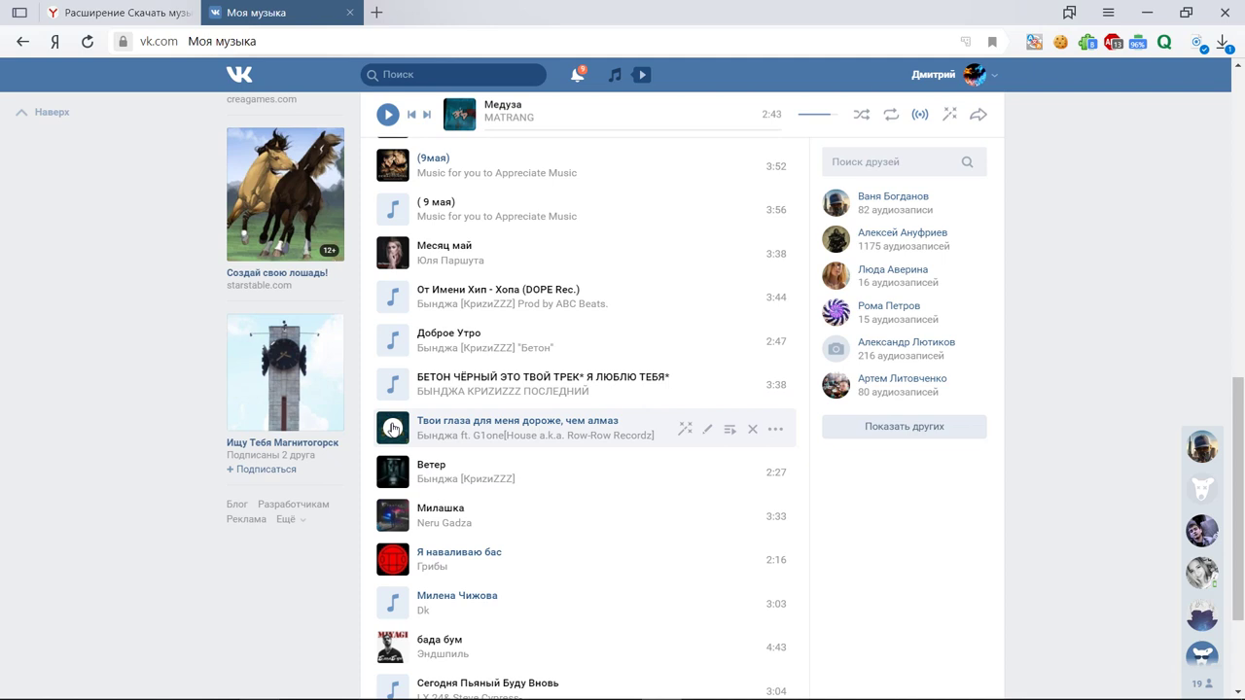
Play and pause «Твои глаза для меня дороже, чем алмаз», then confirm its 5.8 MB MP3 in Downloads.
left_click(393, 428)
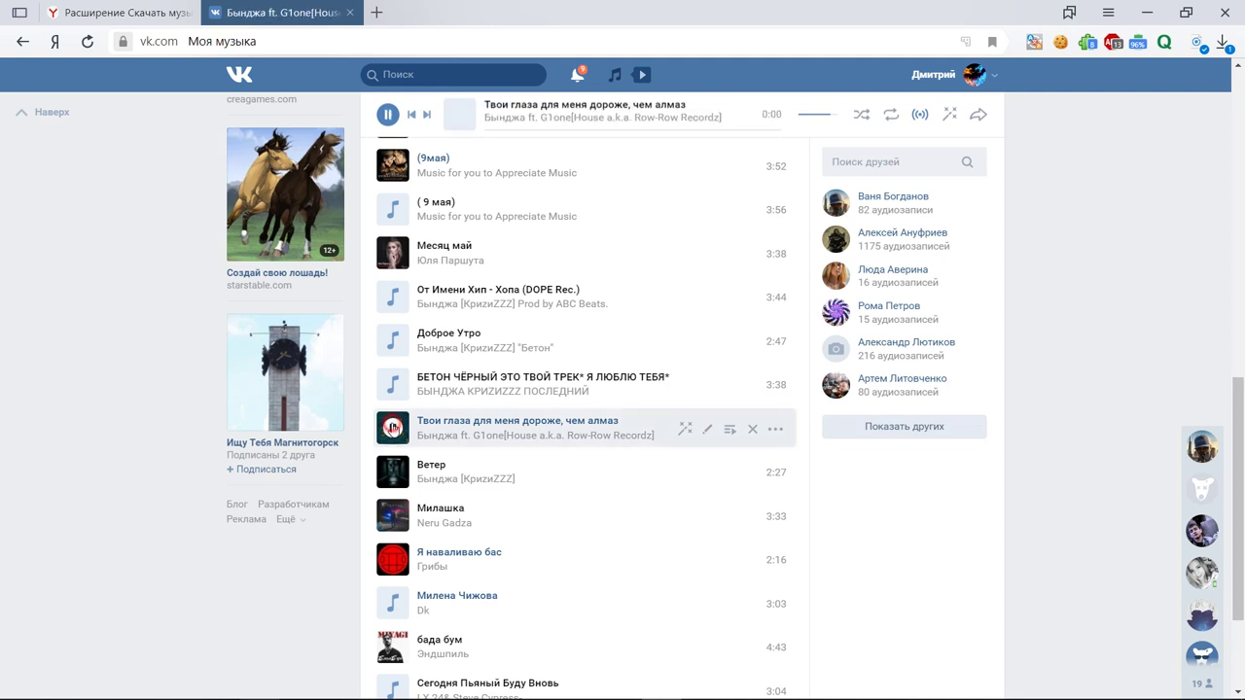
left_click(393, 428)
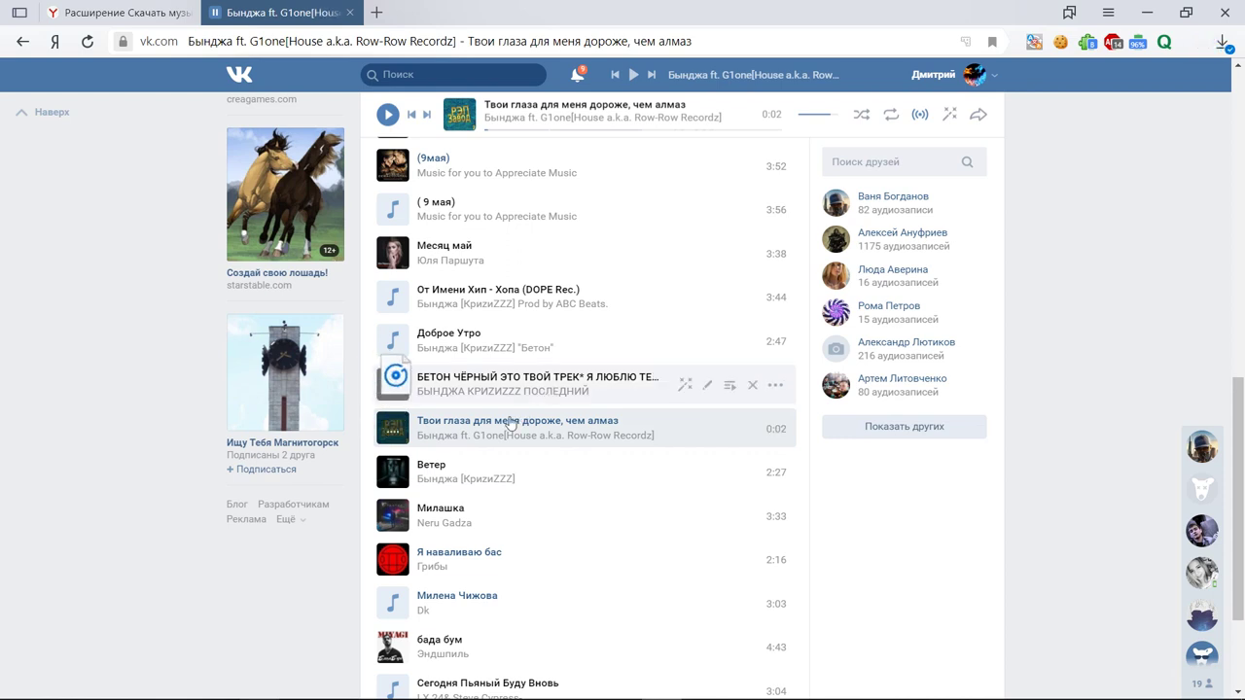
left_click(1223, 44)
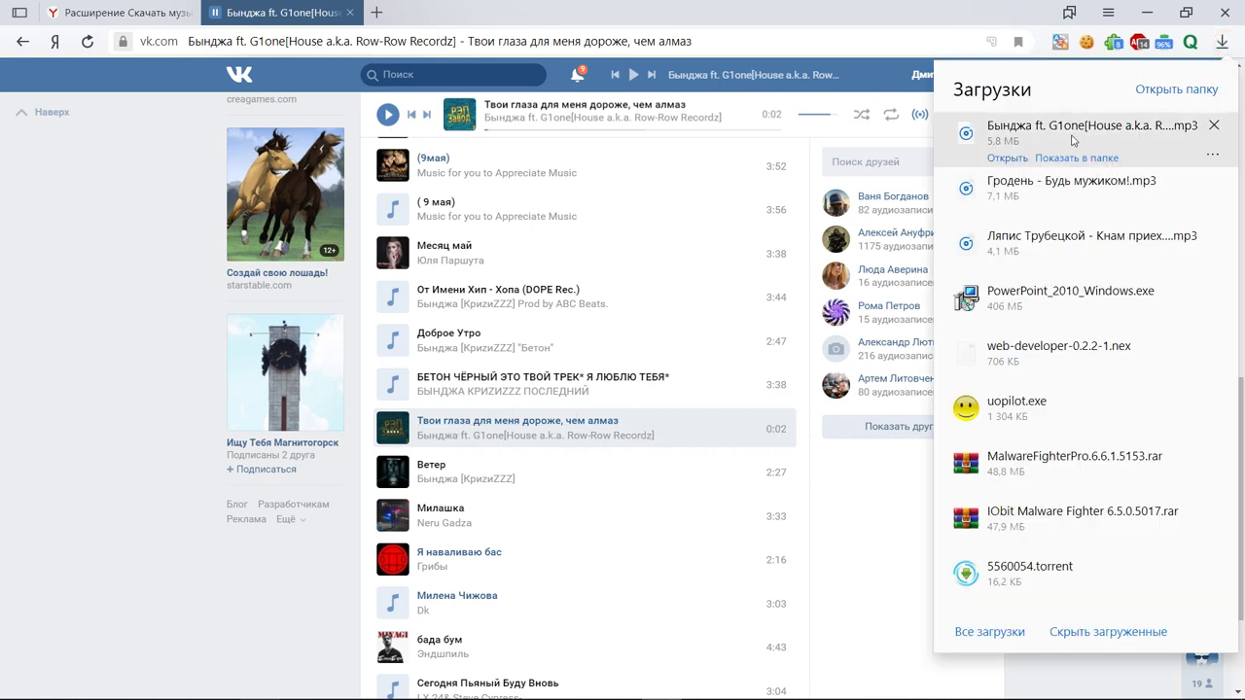
scroll(467, 418, "up", 15)
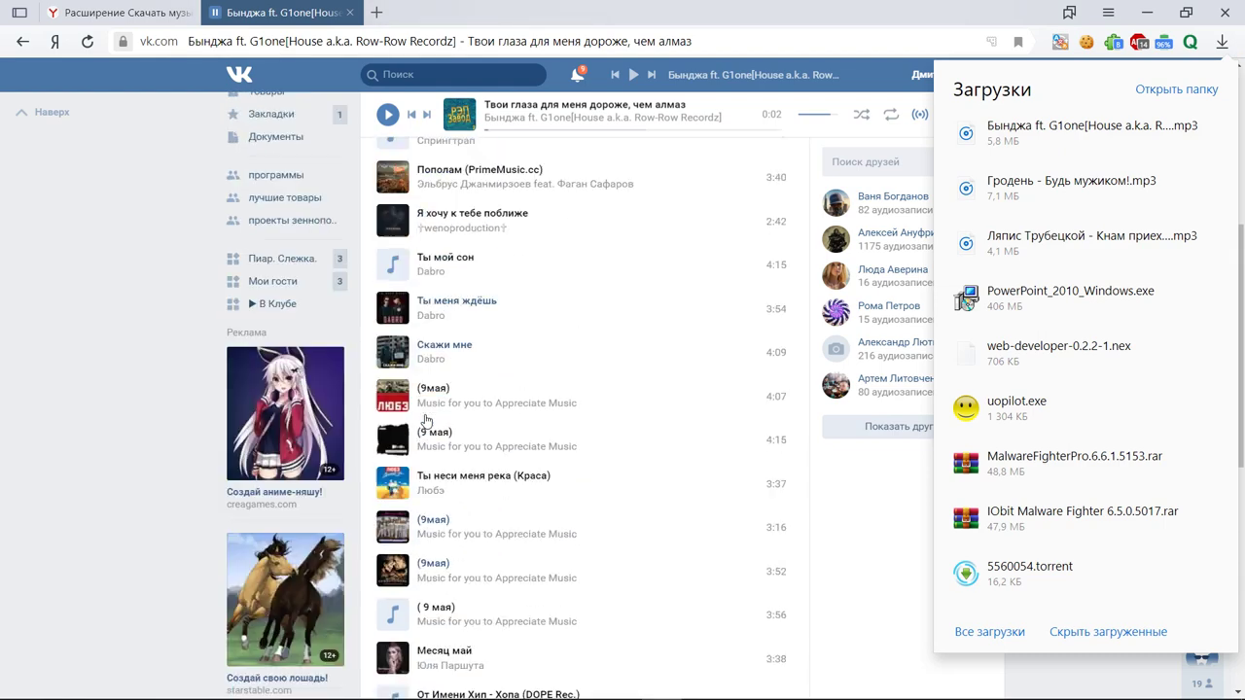
left_click(487, 238)
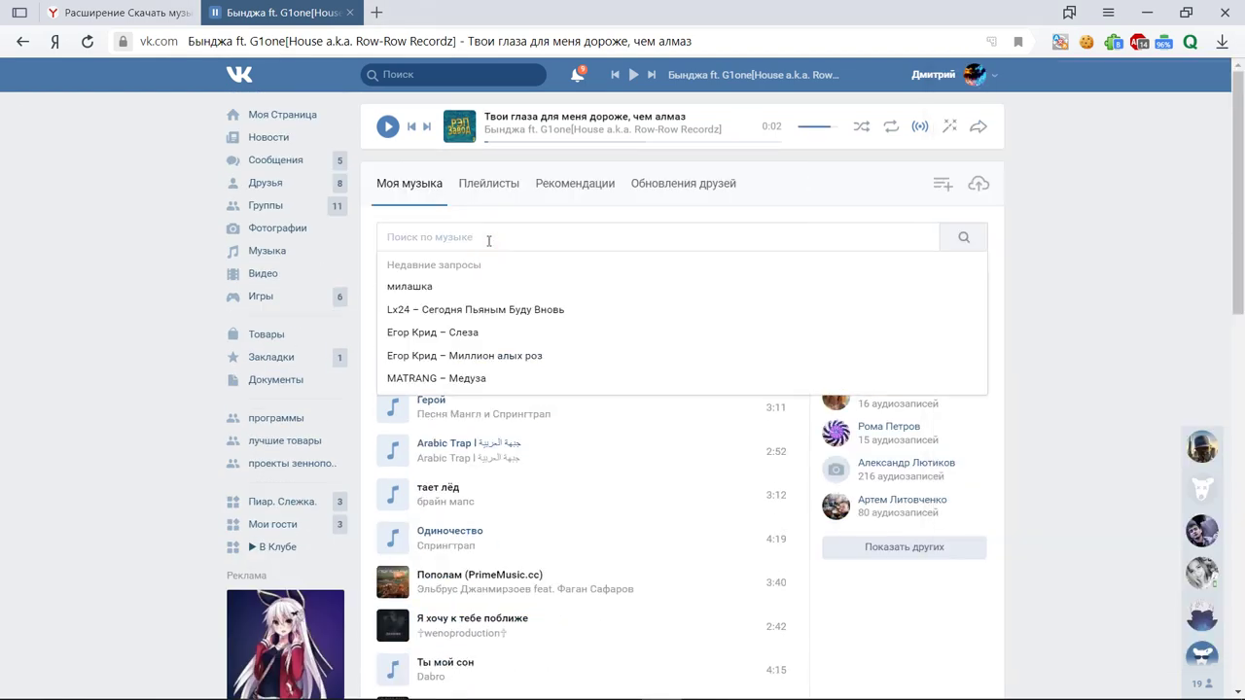
Search the saved music for 'меду' to find Медуза, then return to Моя музыка.
type("меду")
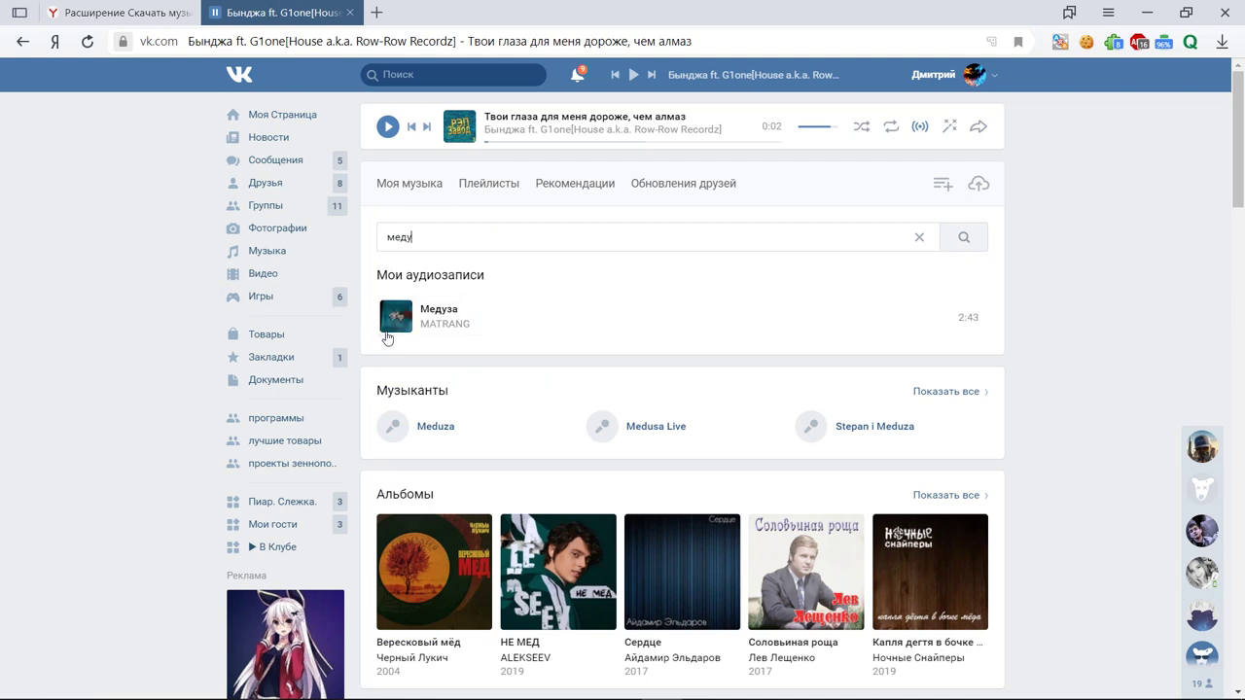
mouse_move(388, 321)
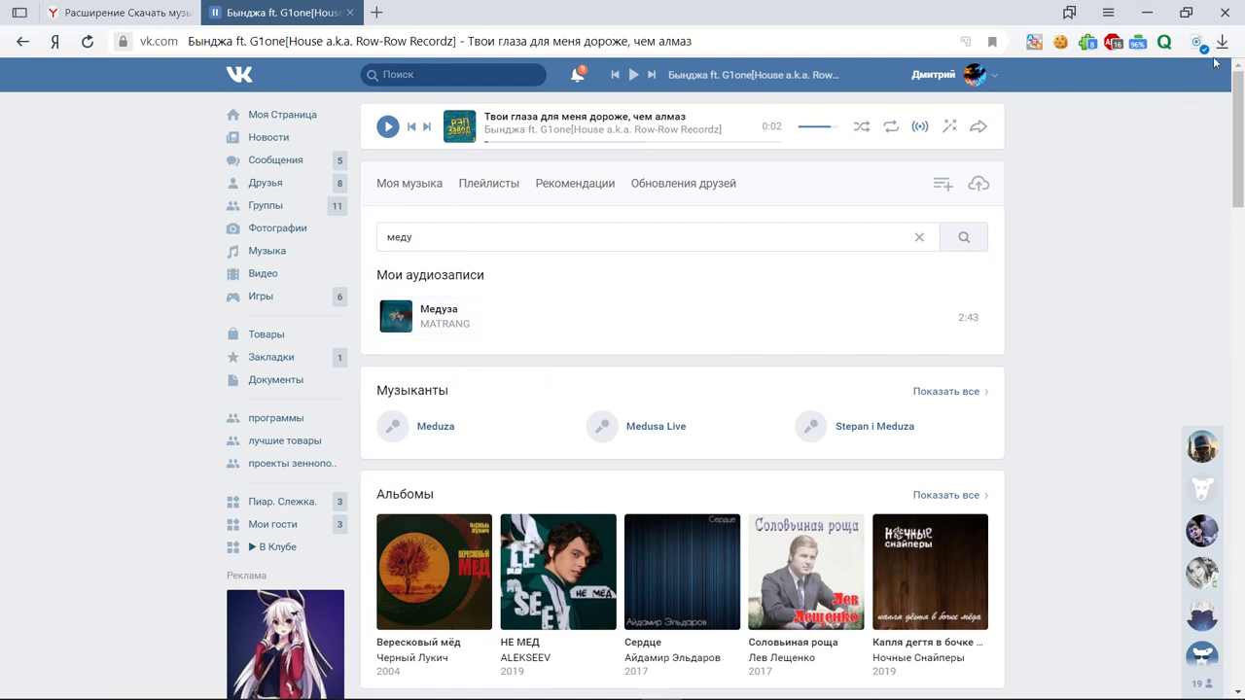
left_click(391, 193)
Flip between the Плейлисты, Рекомендации and Моя музыка tabs, ending on Рекомендации.
left_click(498, 191)
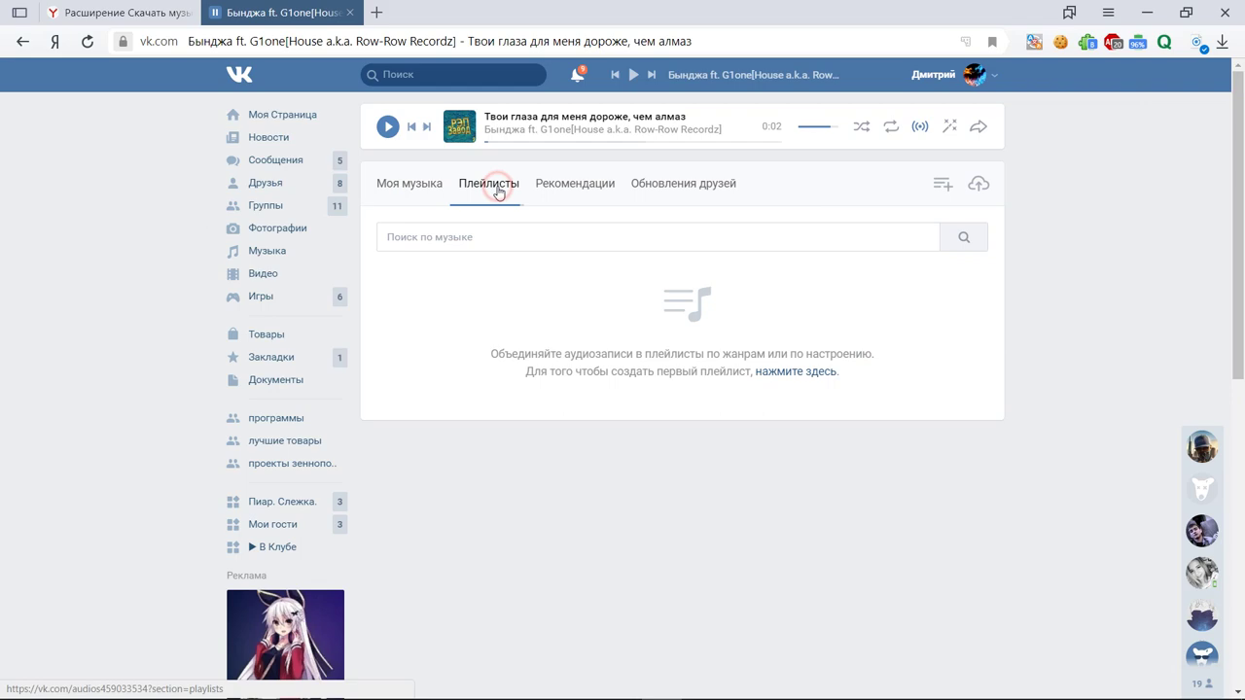
left_click(556, 183)
left_click(428, 194)
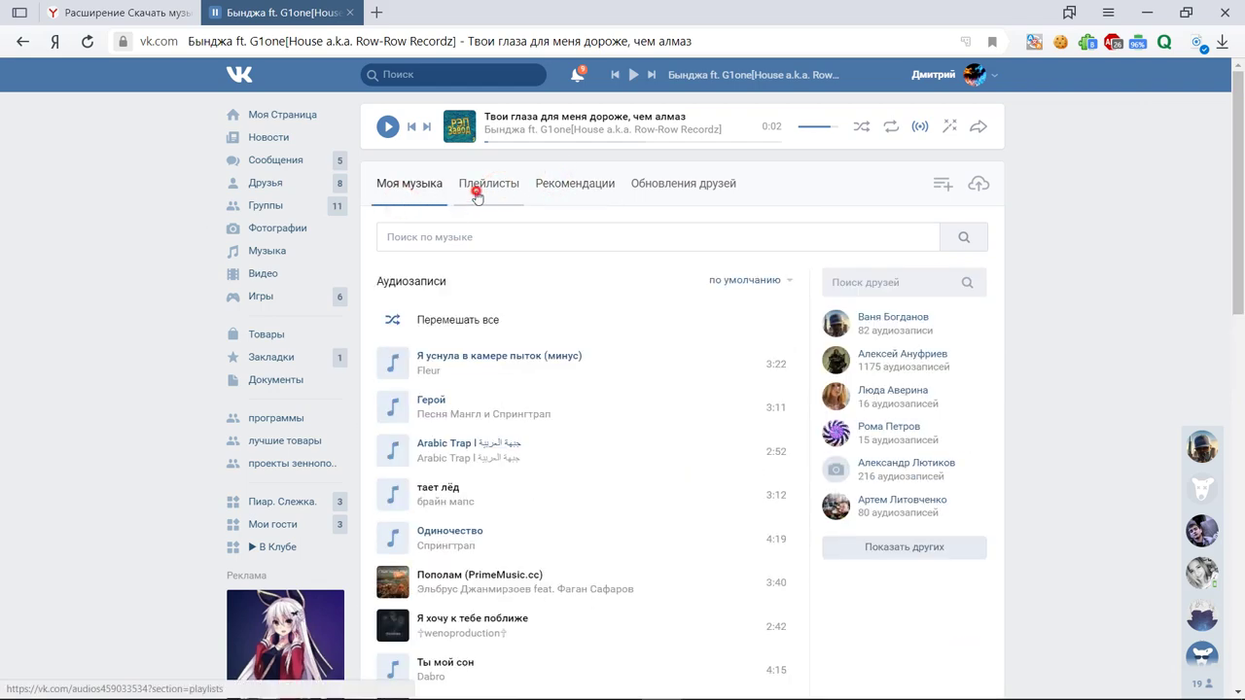
left_click(476, 191)
left_click(556, 188)
Download Avicii's SOS from the Новинки list as an MP3.
scroll(513, 432, "down", 1)
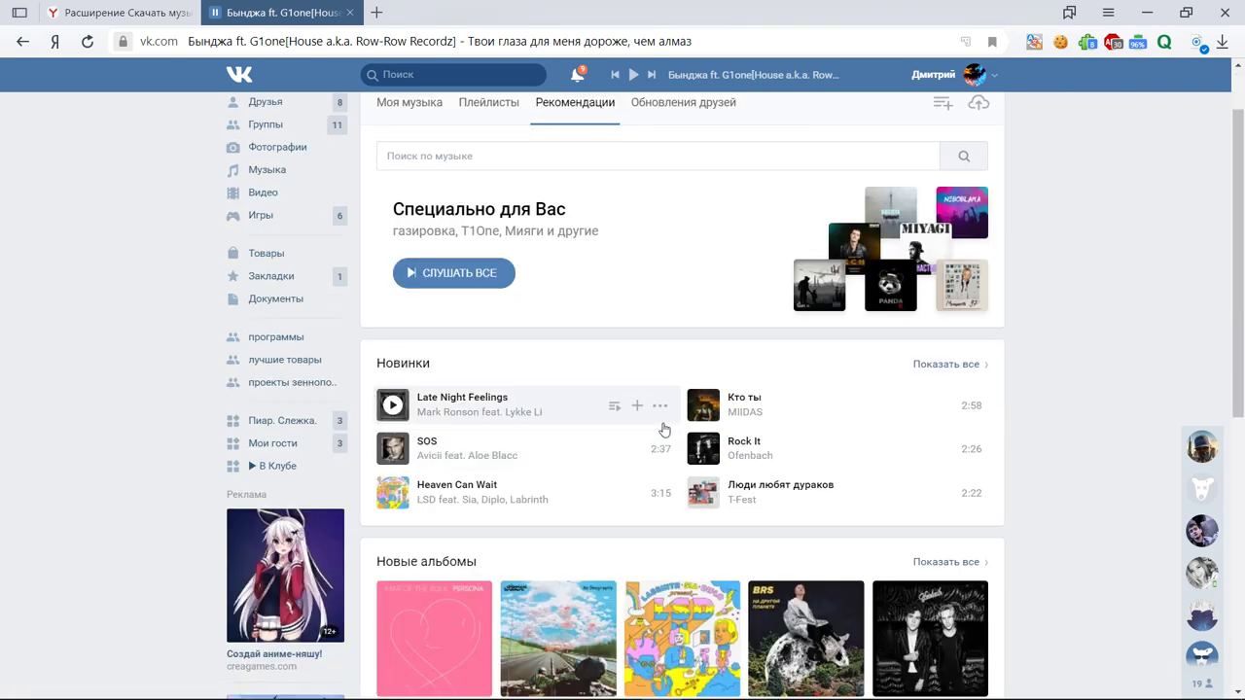
left_click(393, 449)
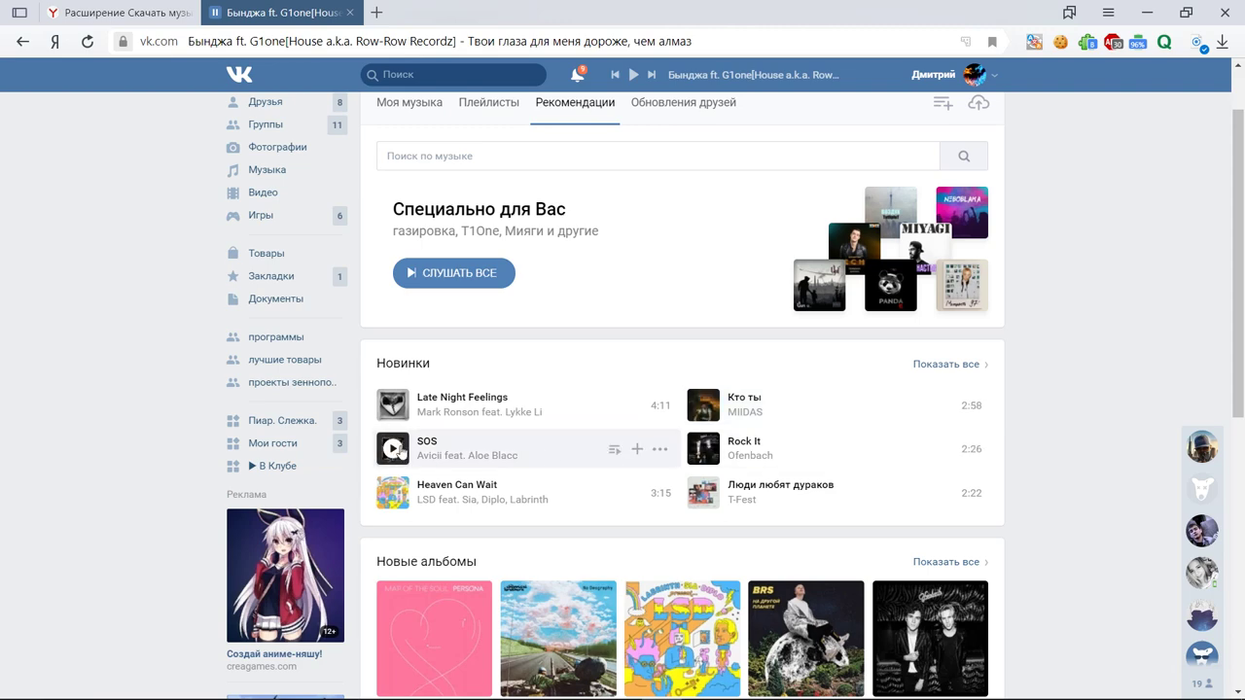
scroll(447, 409, "down", 4)
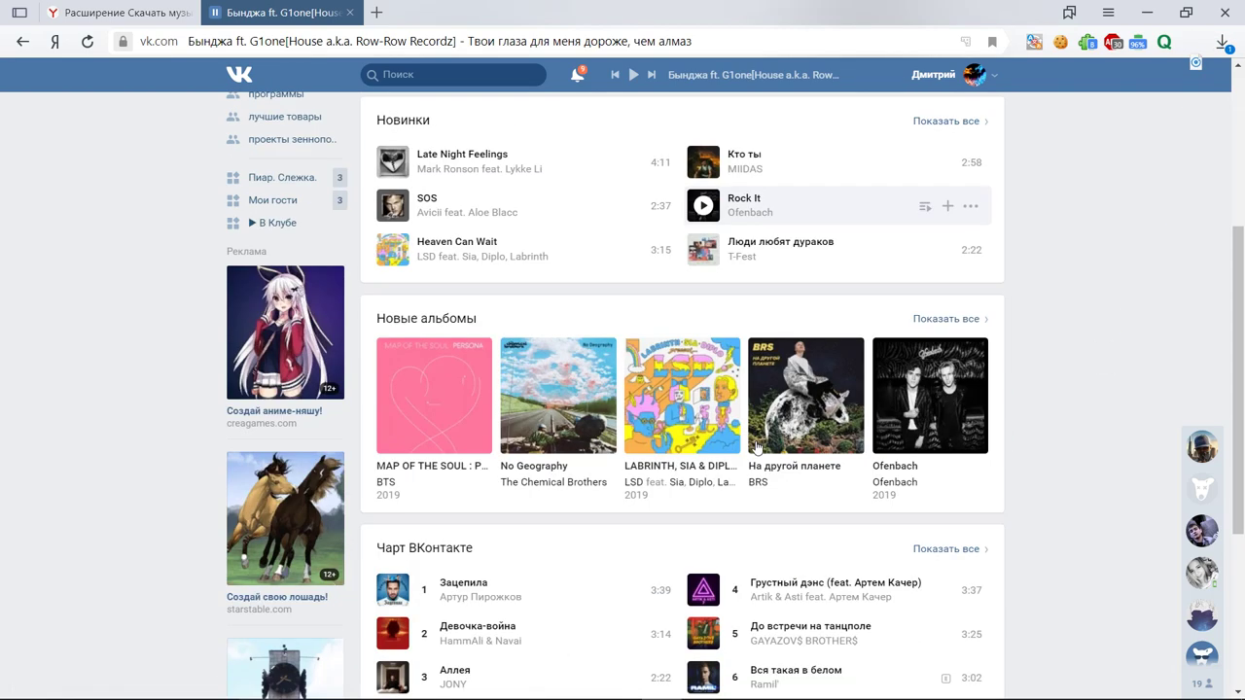
Try right-click downloading the BTS album and Звуки из гаража playlist, dismissing each menu.
right_click(445, 335)
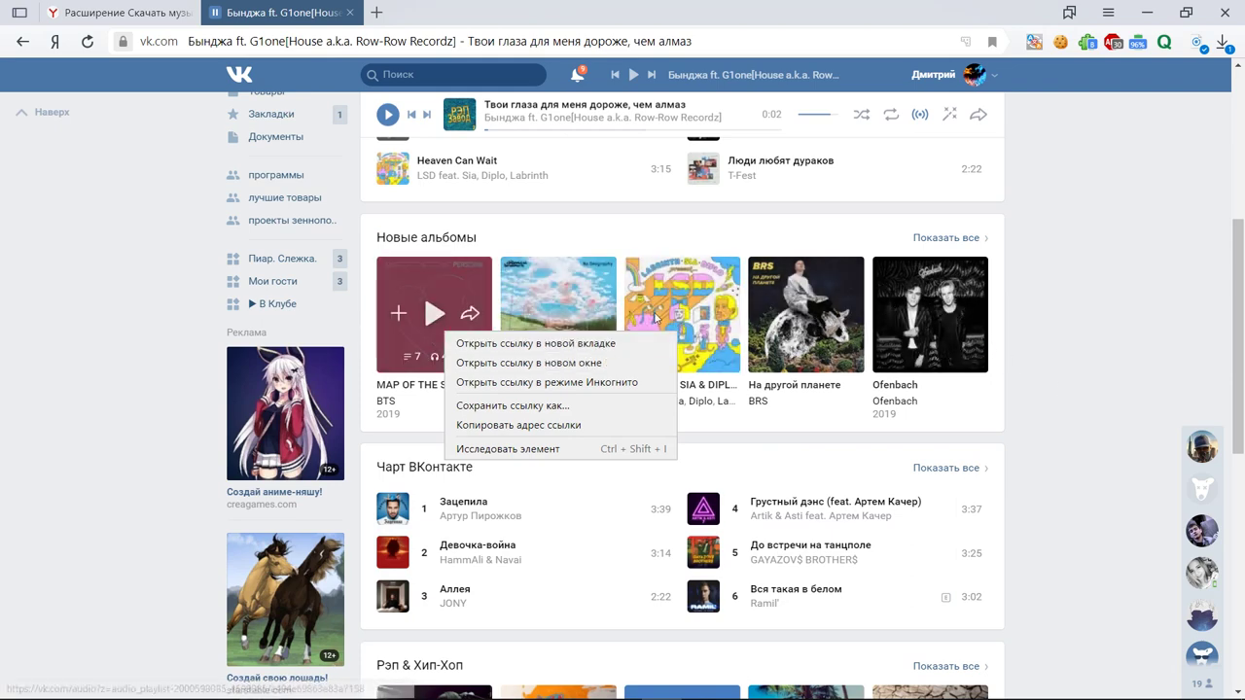
left_click(640, 476)
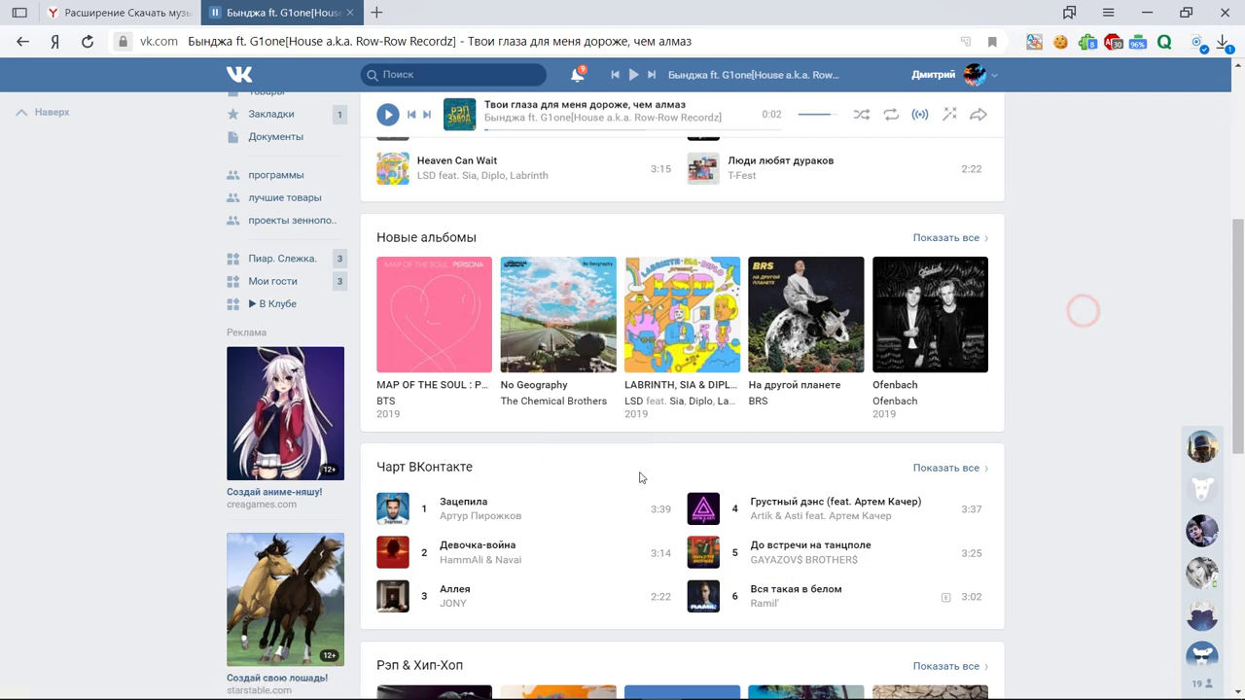
scroll(640, 477, "down", 2)
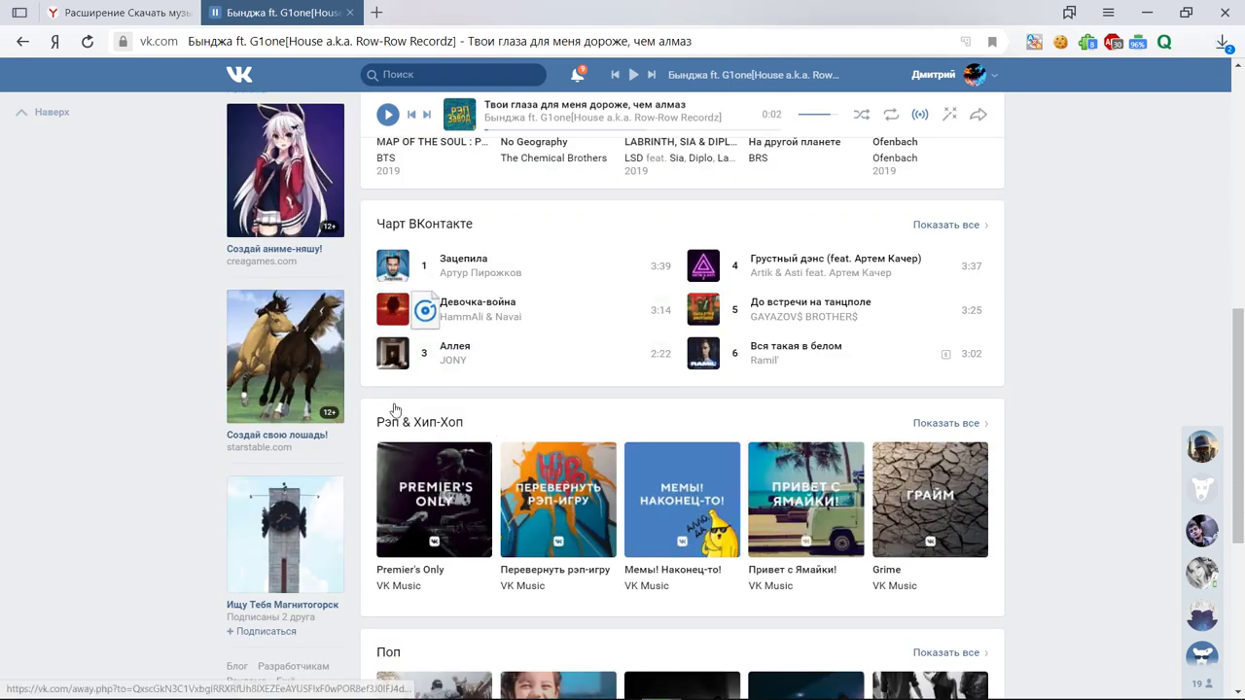
scroll(395, 410, "down", 3)
scroll(418, 412, "down", 3)
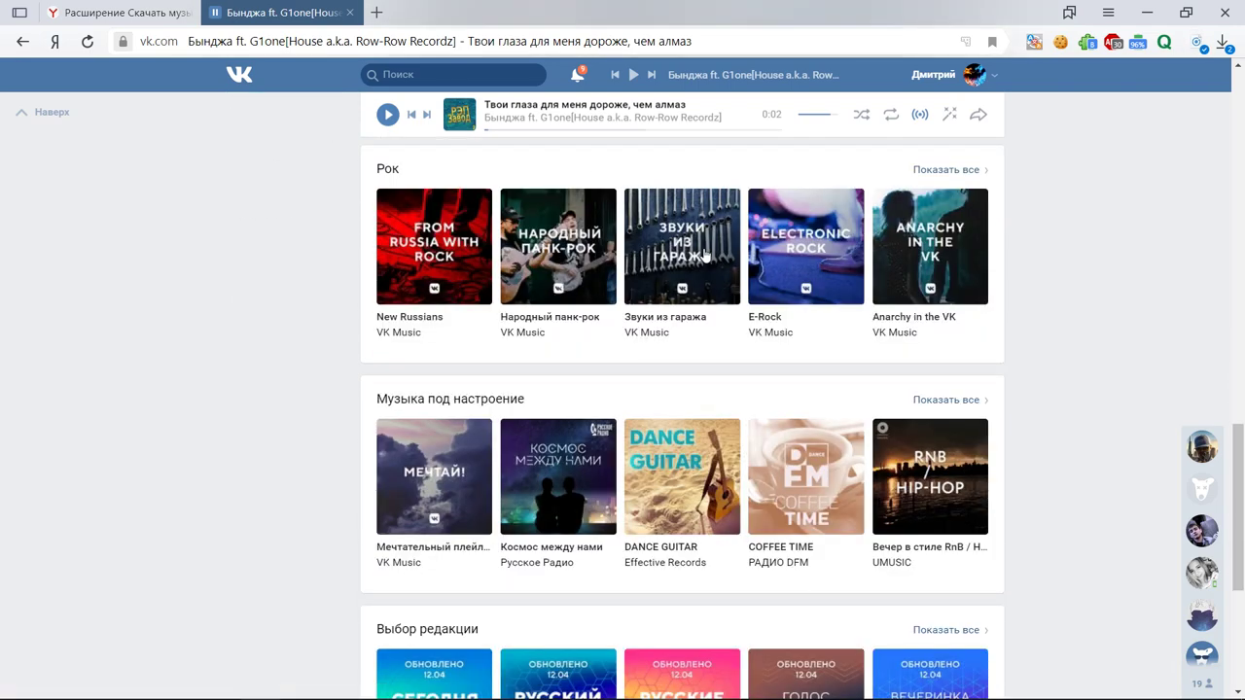
right_click(673, 241)
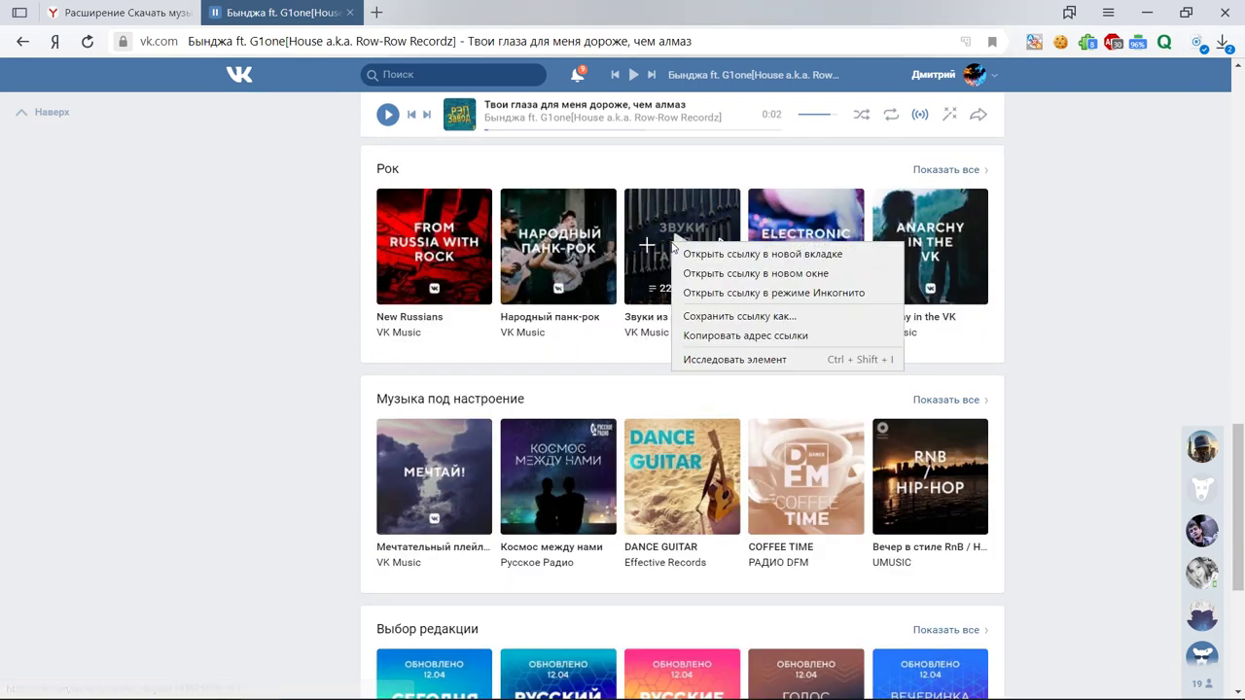
left_click(1020, 250)
scroll(1026, 239, "up", 4)
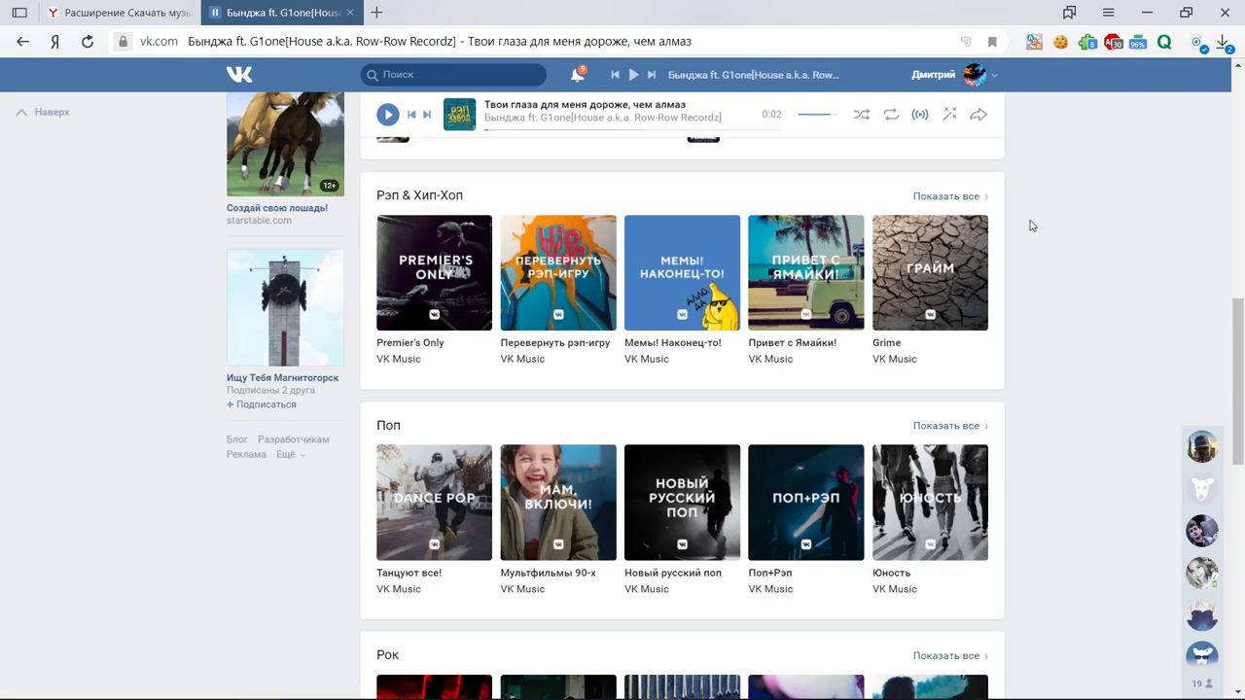
scroll(1031, 226, "up", 3)
Return to the Моя музыка audio list and scroll down through it.
scroll(696, 351, "up", 4)
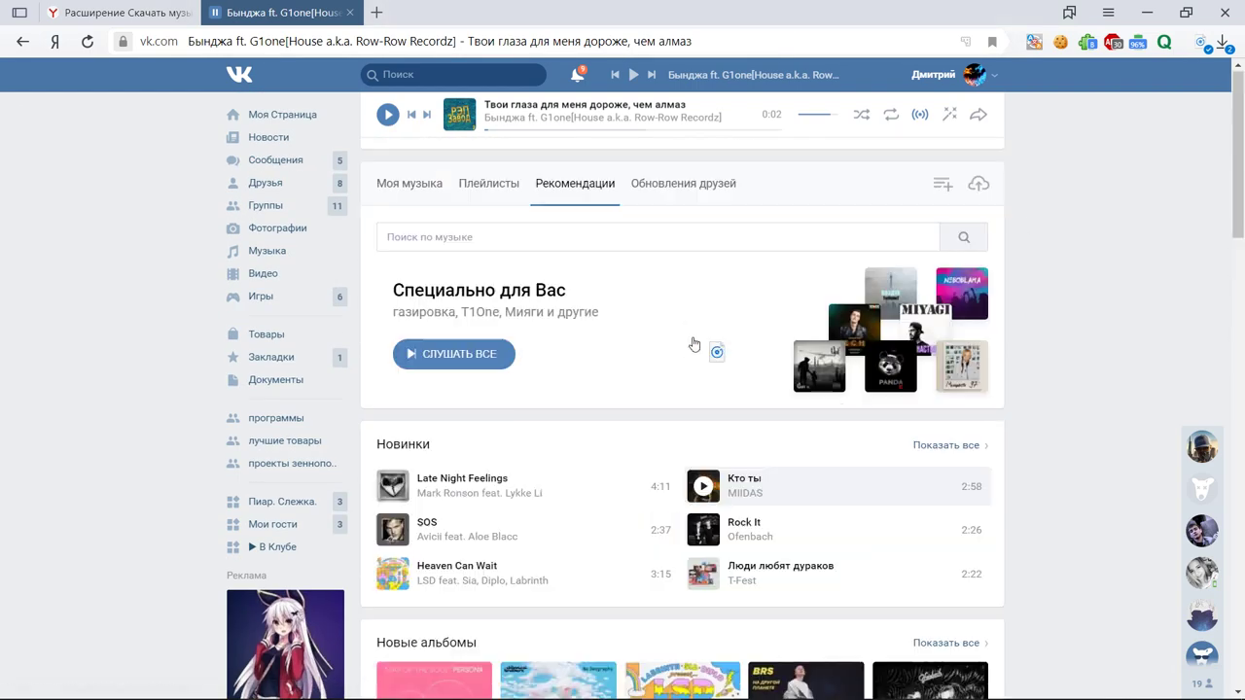
left_click(509, 233)
left_click(423, 203)
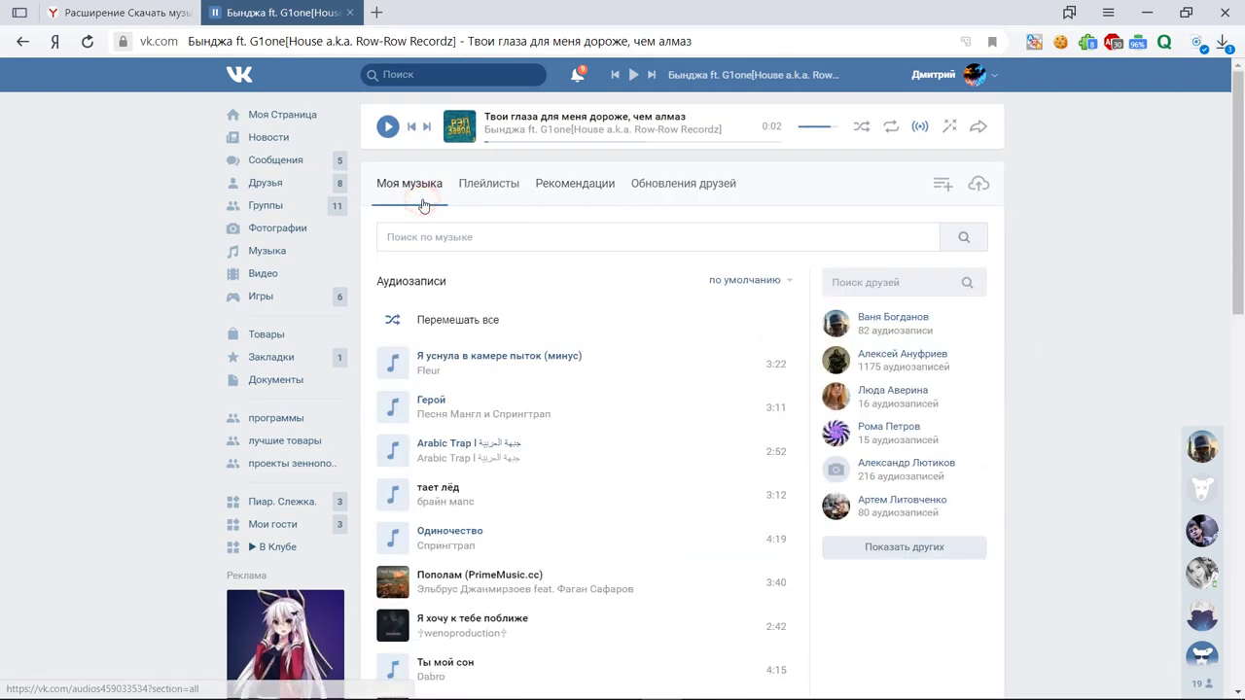
scroll(545, 250, "down", 3)
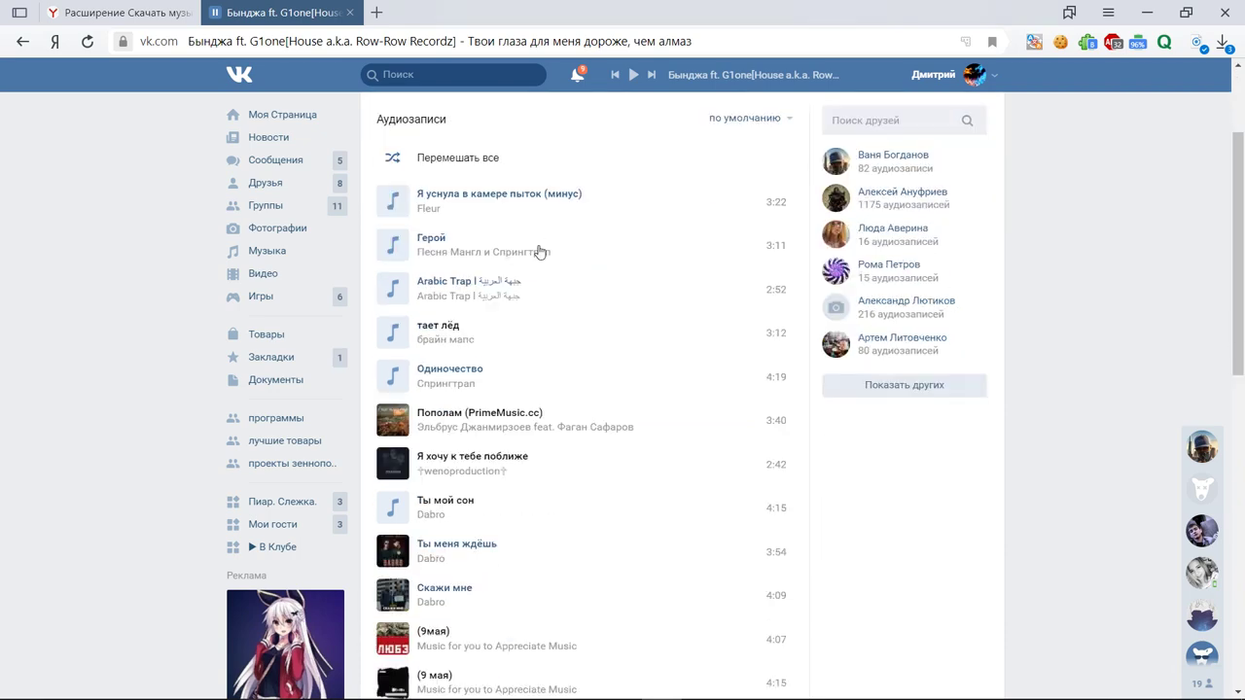
scroll(715, 366, "down", 1)
scroll(715, 366, "down", 2)
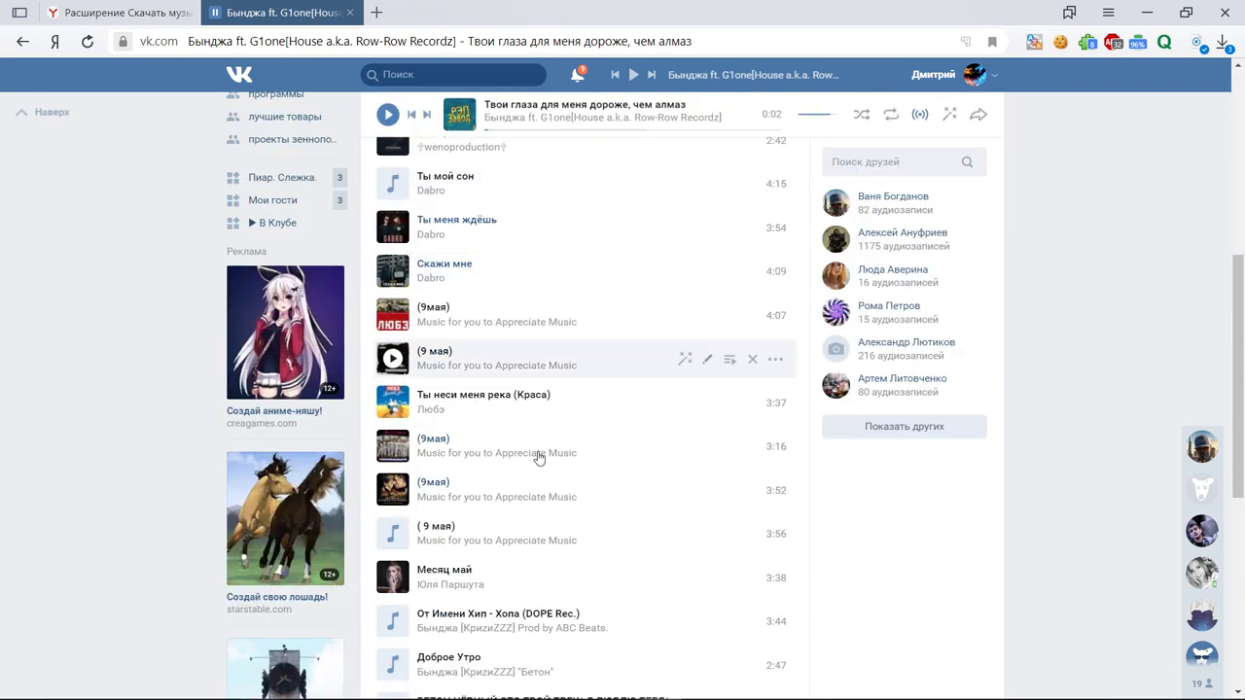
scroll(536, 456, "down", 3)
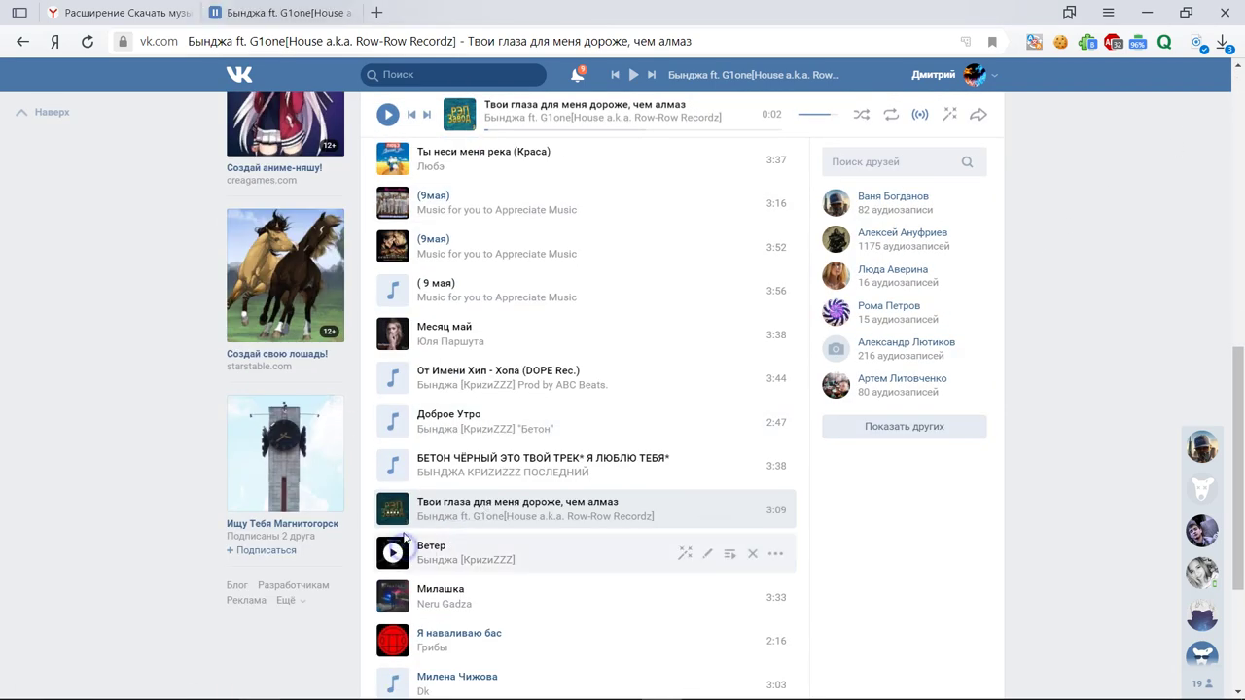
key("ctrl+t")
left_click(288, 10)
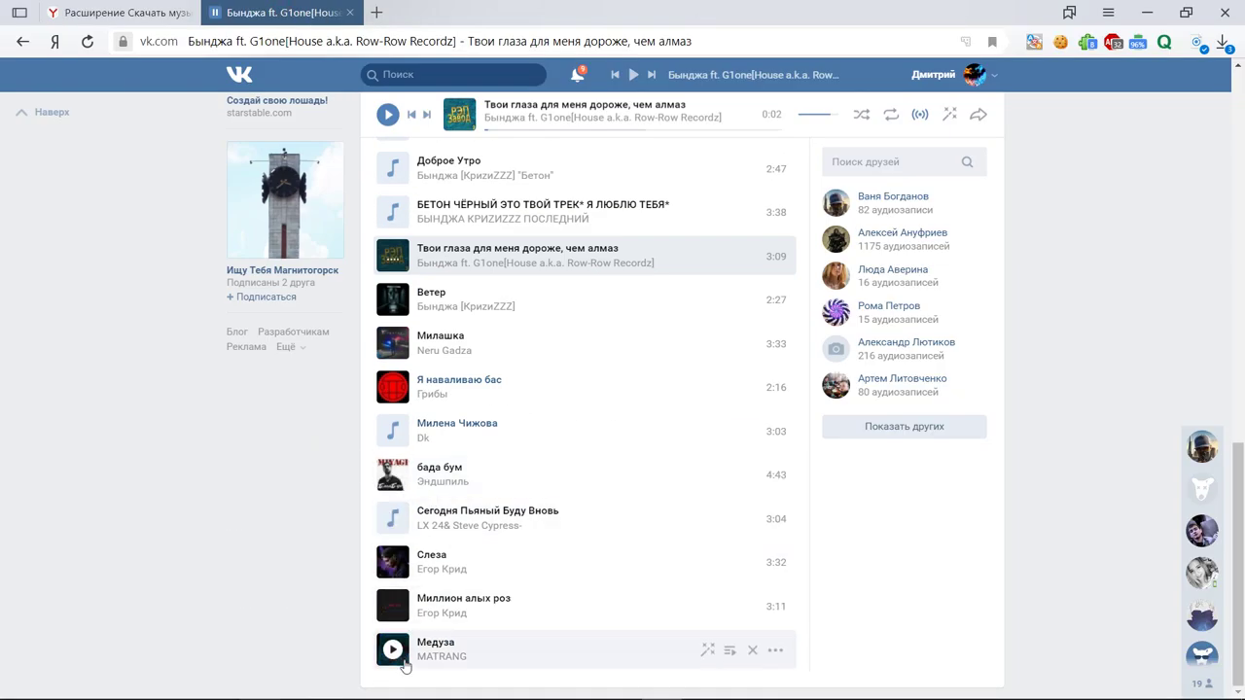
Play Егор Крид's «Слеза», pause it, and scroll back to the top.
left_click(401, 569)
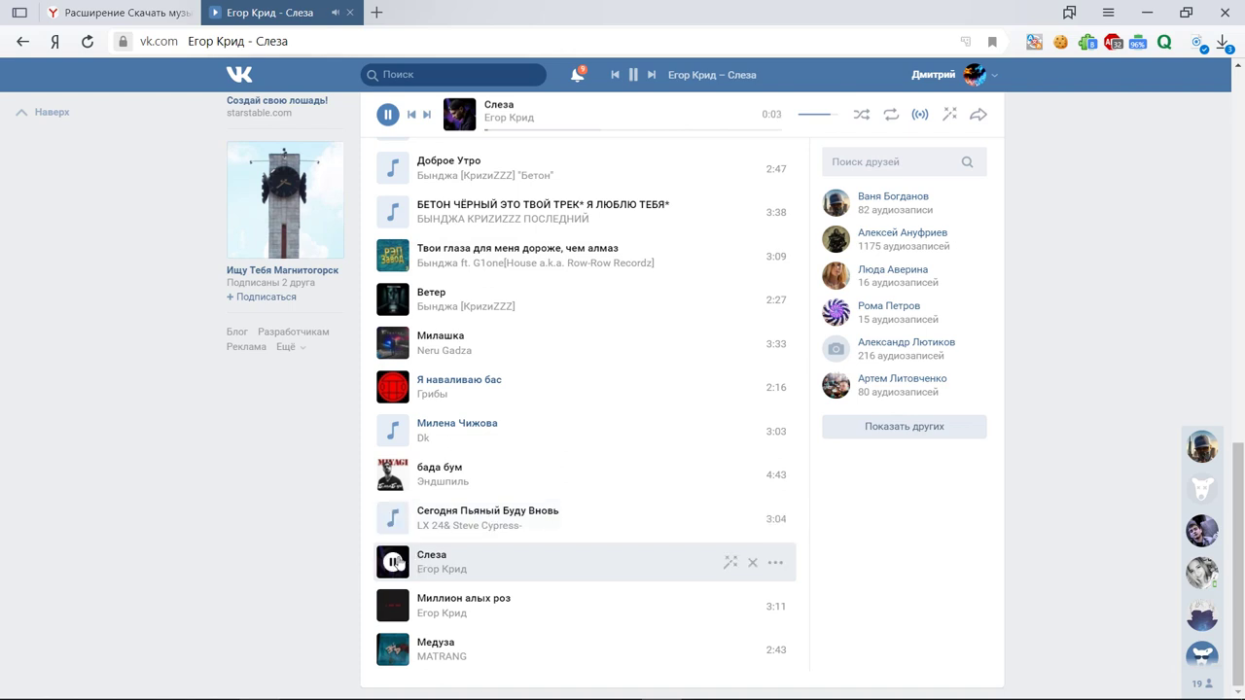
left_click(394, 563)
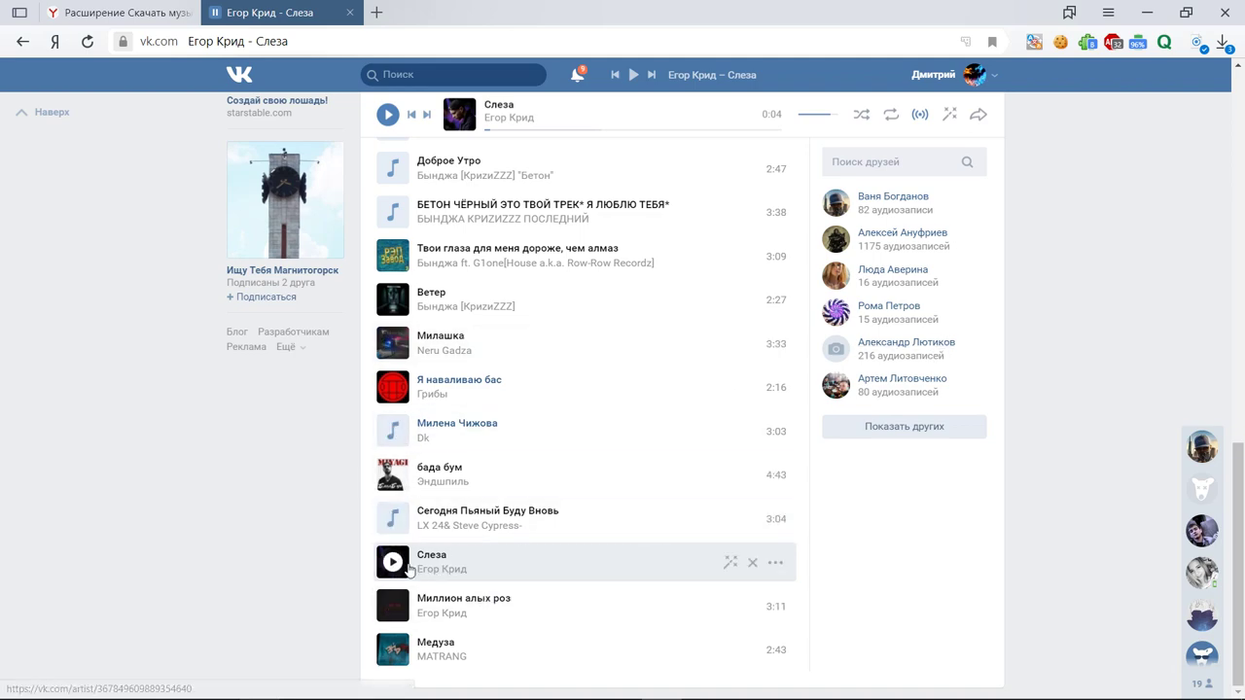
scroll(739, 505, "up", 10)
scroll(706, 259, "up", 8)
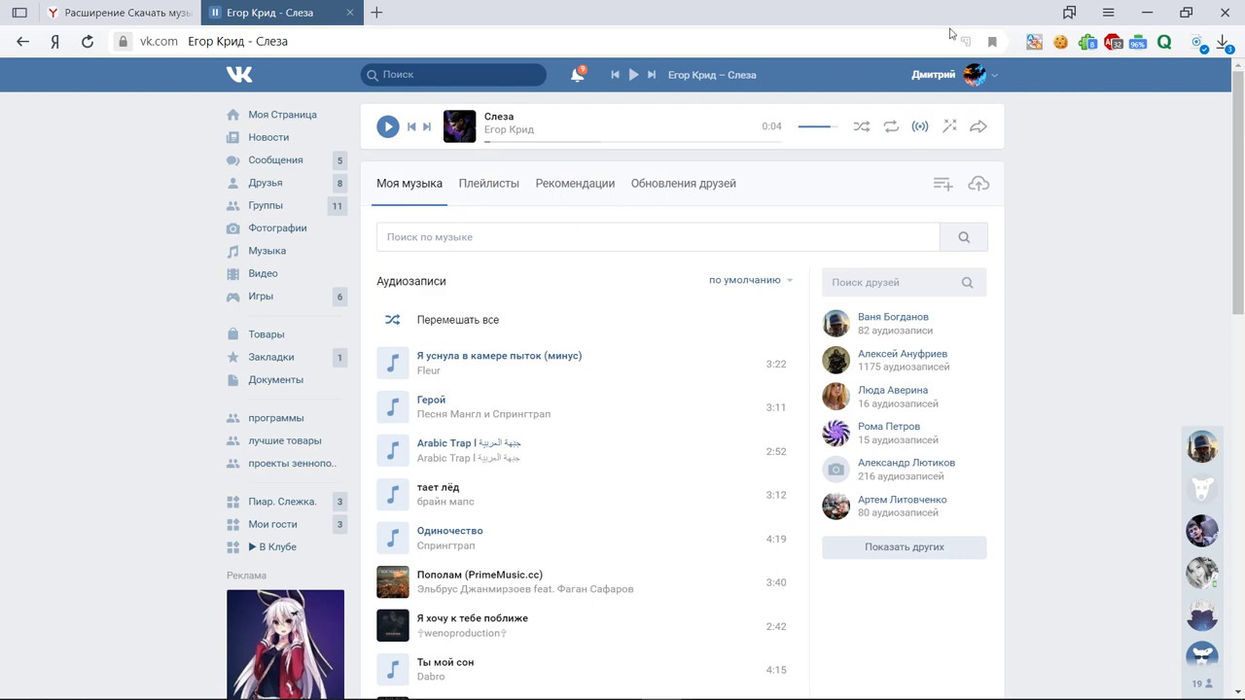
In a new tab, open Дополнения from the browser's ☰ menu.
left_click(101, 6)
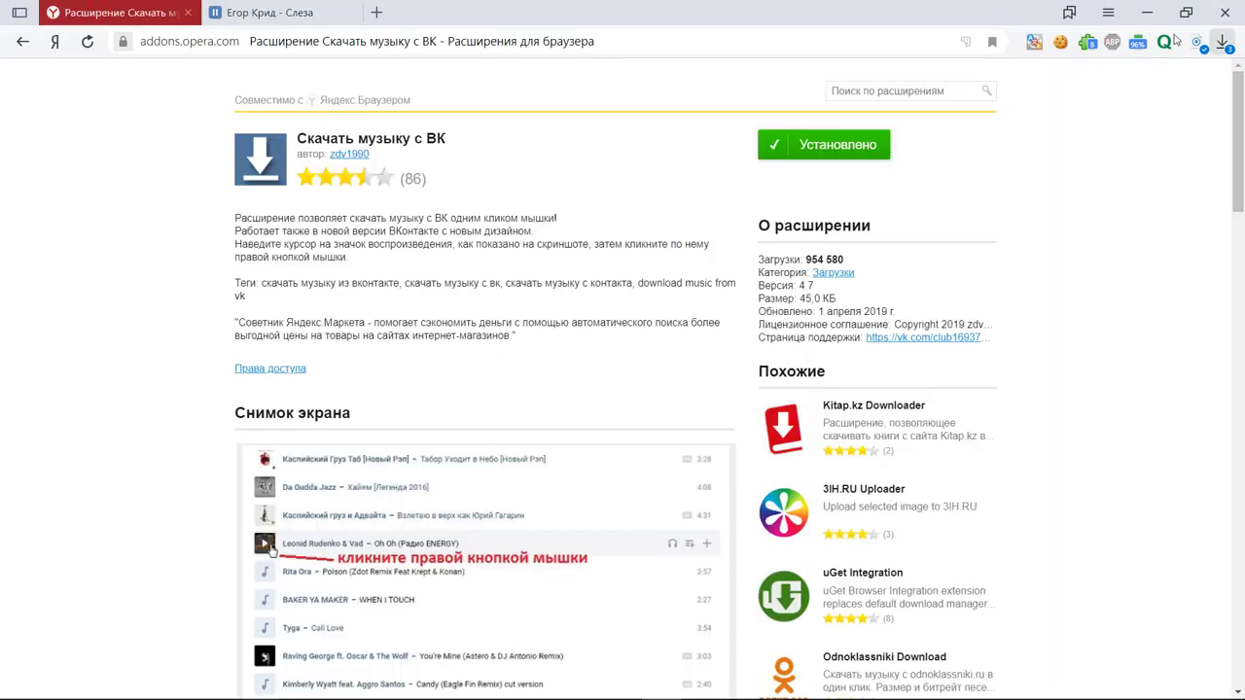
left_click(226, 10)
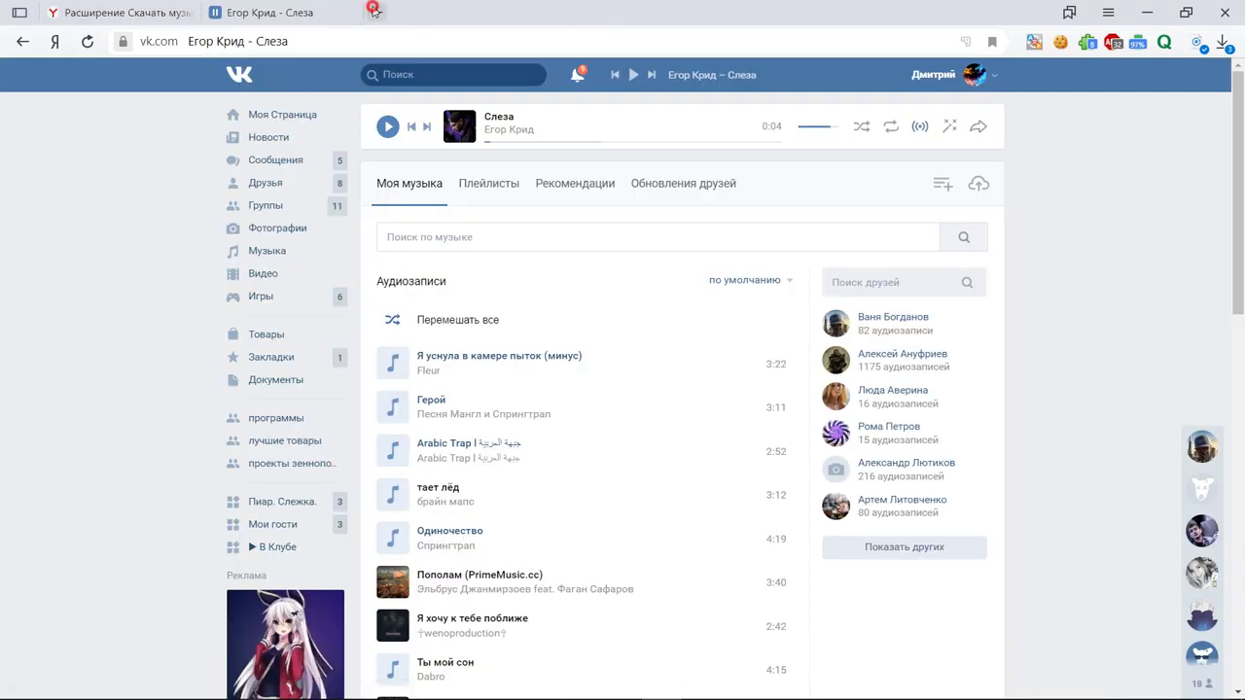
left_click(376, 12)
left_click(1108, 12)
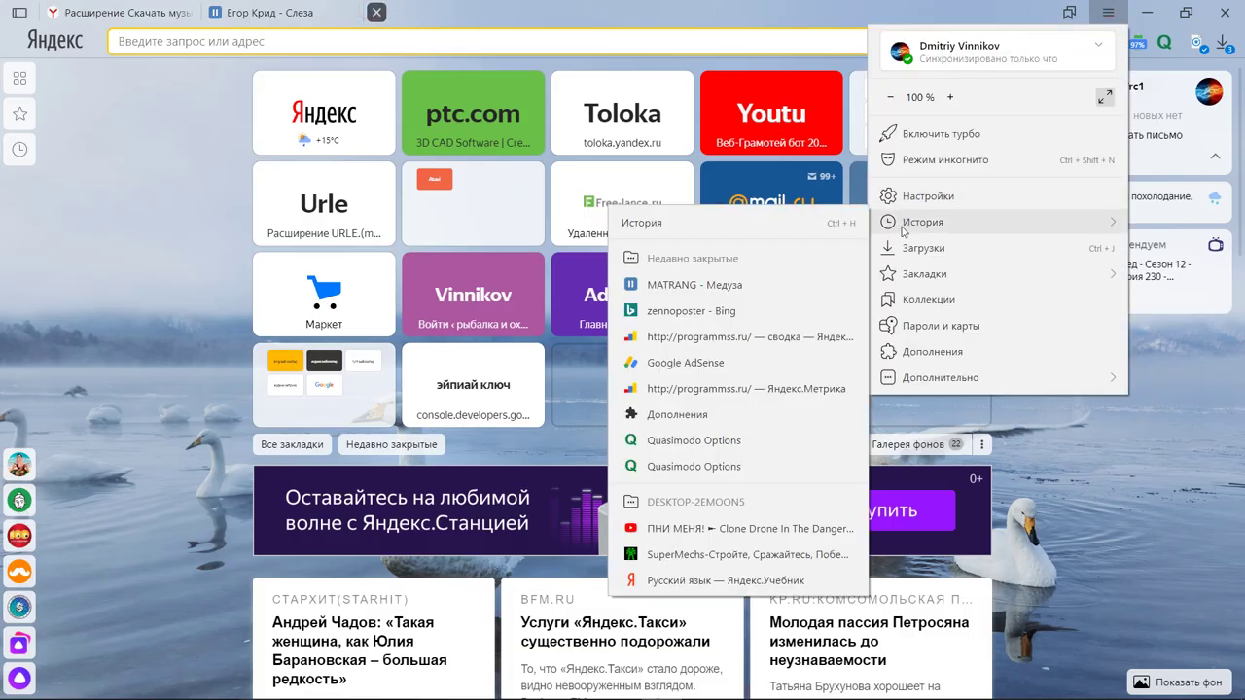
left_click(895, 352)
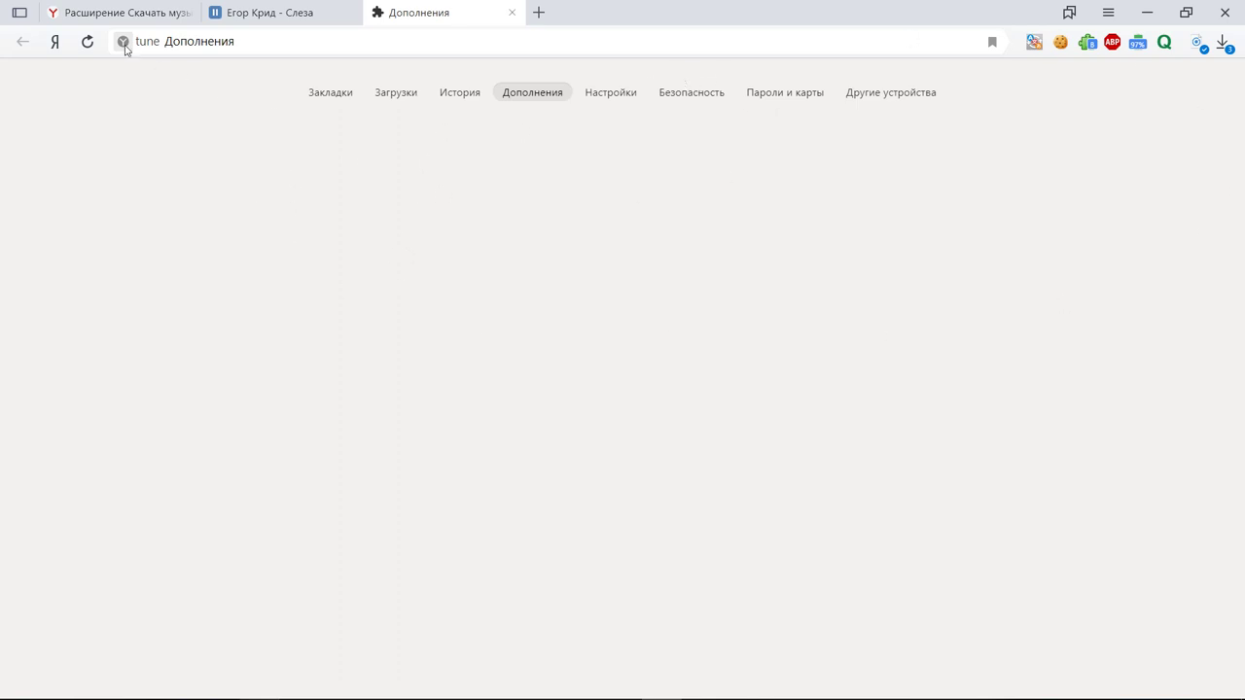
Scroll to Из других источников and set the Скачать музыку с ВК toggle to Выкл.
scroll(158, 269, "down", 2)
scroll(155, 273, "down", 5)
scroll(156, 272, "down", 5)
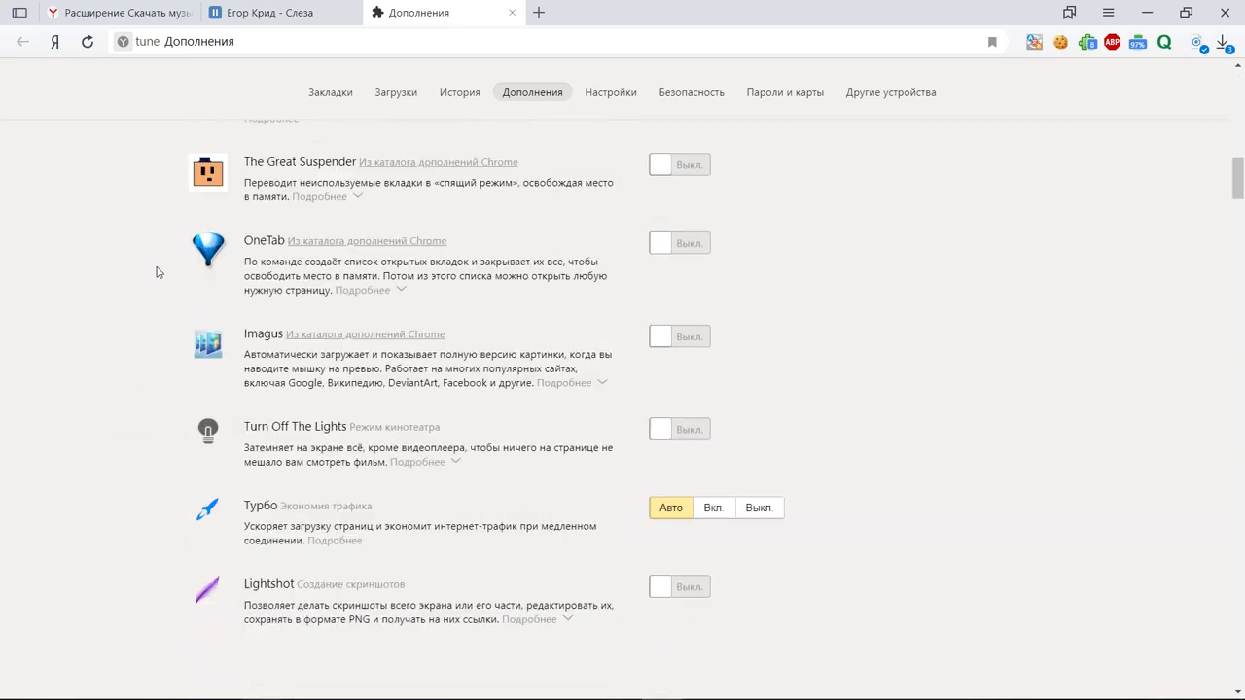
scroll(155, 272, "down", 5)
scroll(155, 272, "down", 5)
scroll(155, 272, "down", 2)
scroll(155, 272, "down", 4)
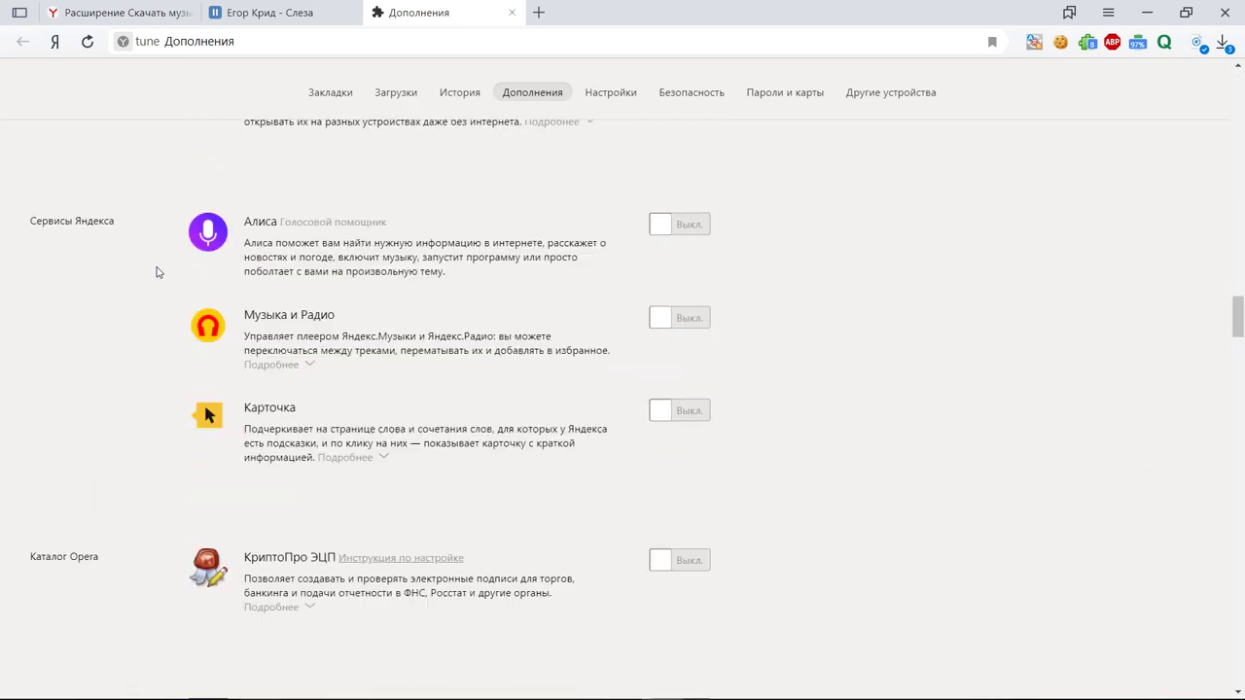
scroll(158, 272, "down", 4)
left_click(387, 313)
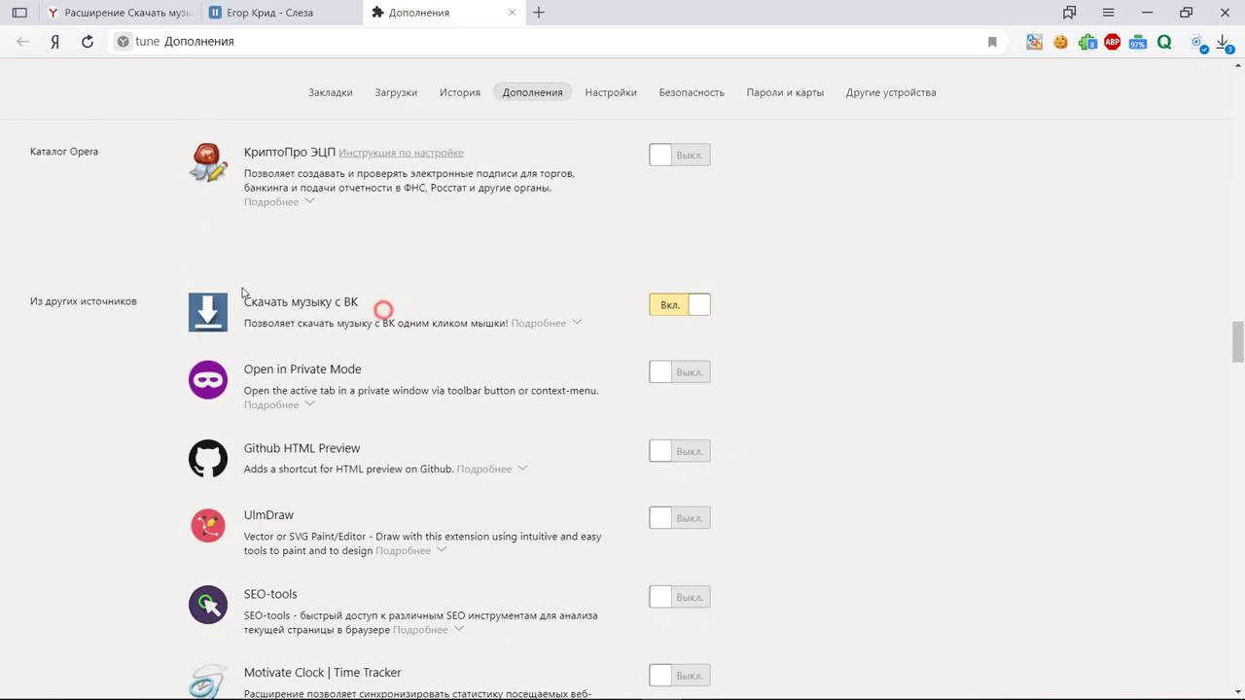
left_click(691, 304)
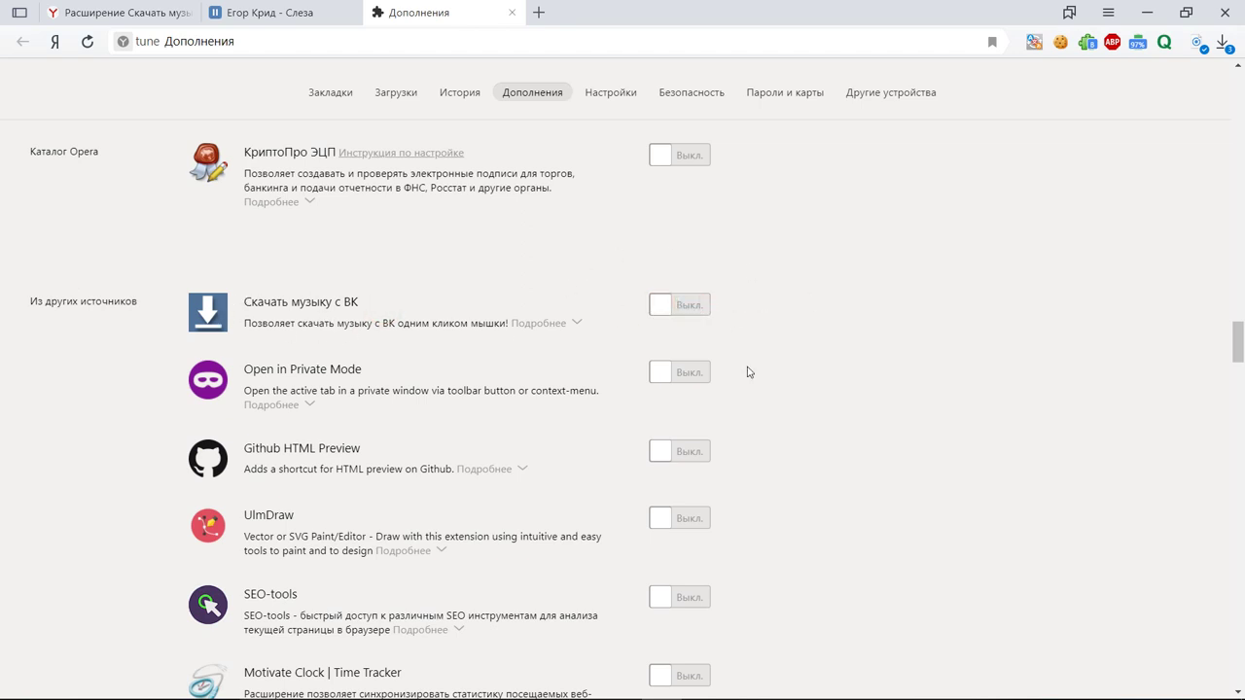
Reload VK and try right-click downloading the first three tracks, including Герой, with the extension off.
left_click(268, 12)
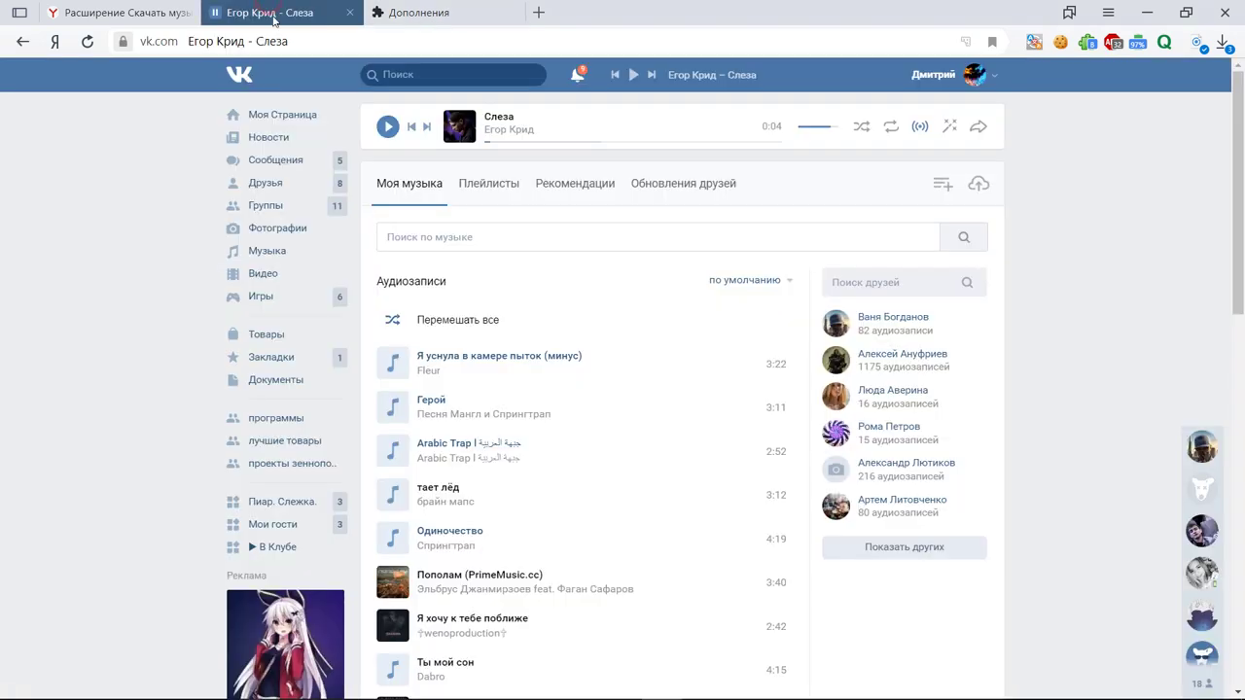
left_click(88, 41)
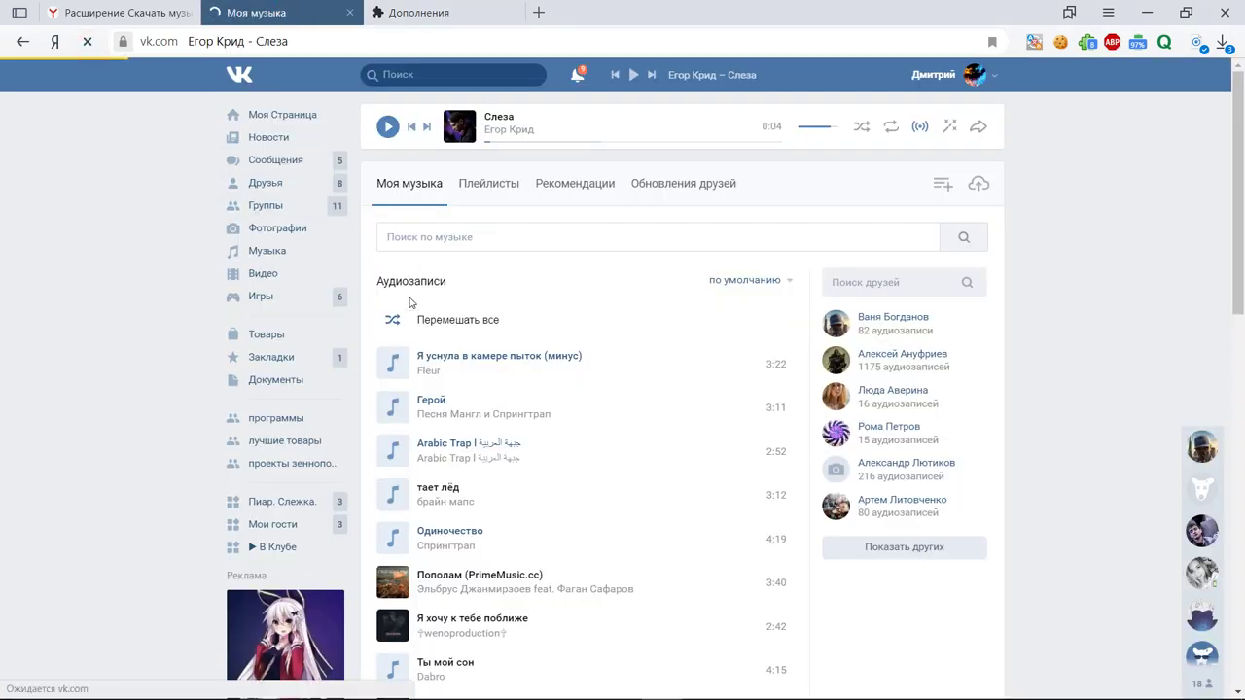
right_click(395, 364)
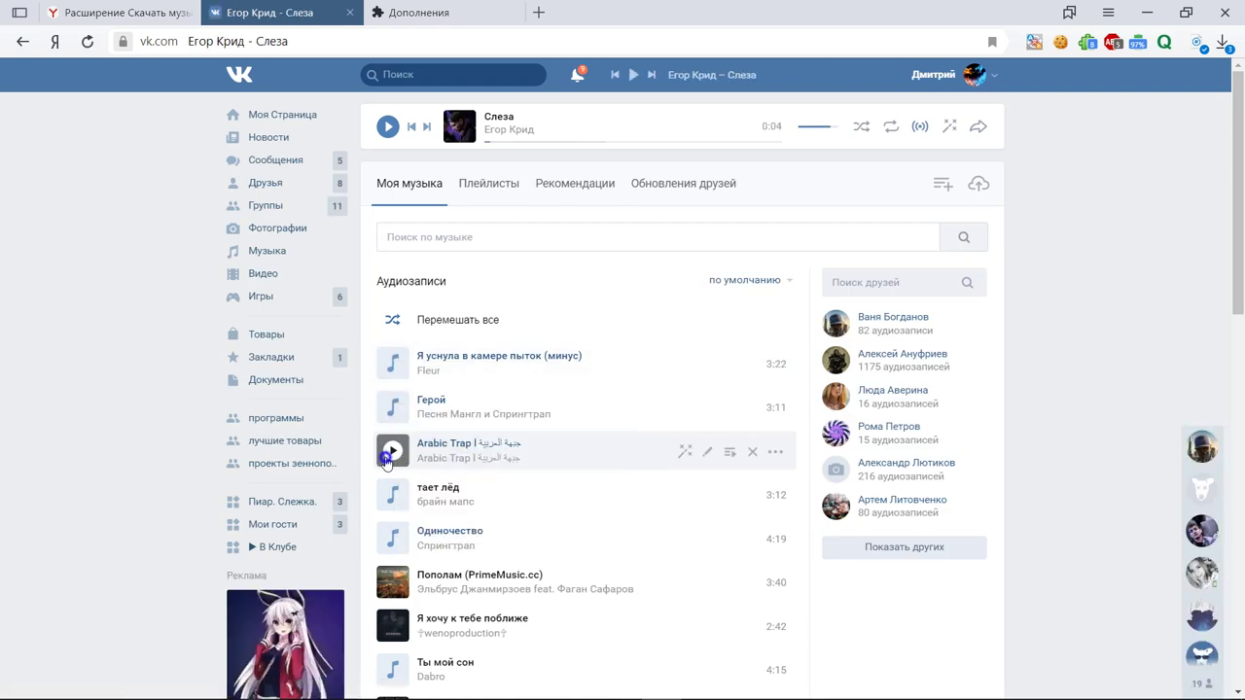
right_click(389, 457)
right_click(399, 407)
Turn Скачать музыку с ВК back on in Дополнения and reload the VK music page with F5.
left_click(423, 5)
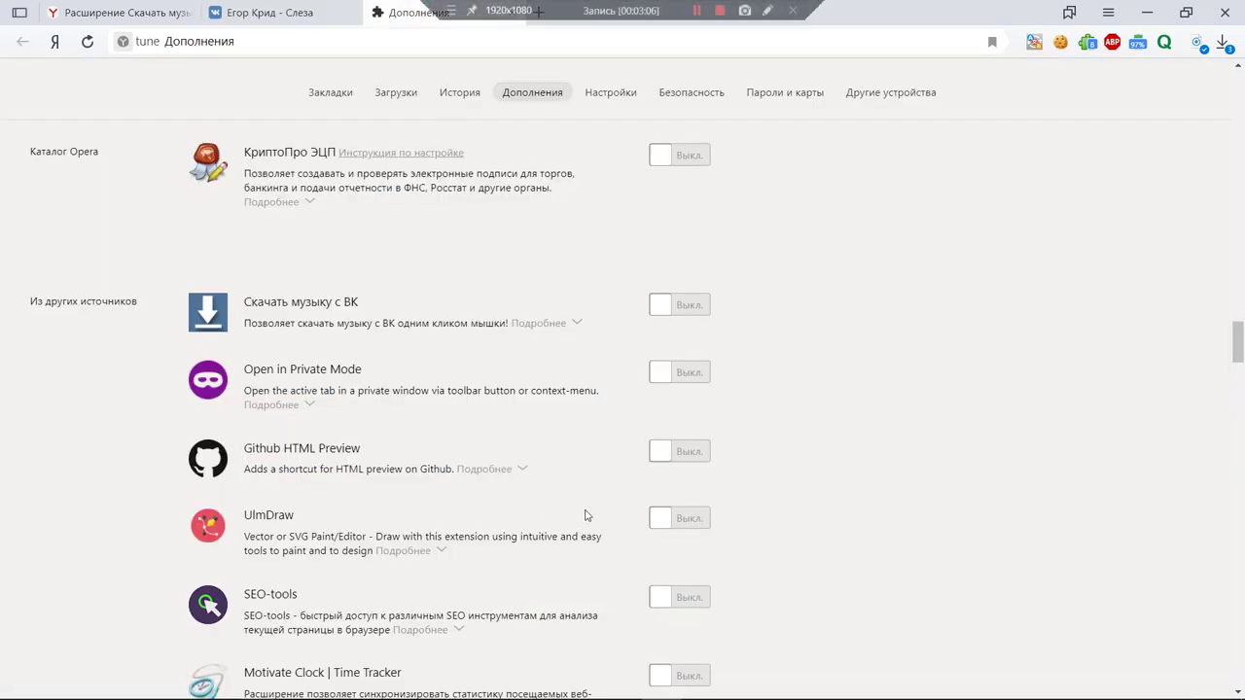
left_click(687, 306)
left_click(258, 12)
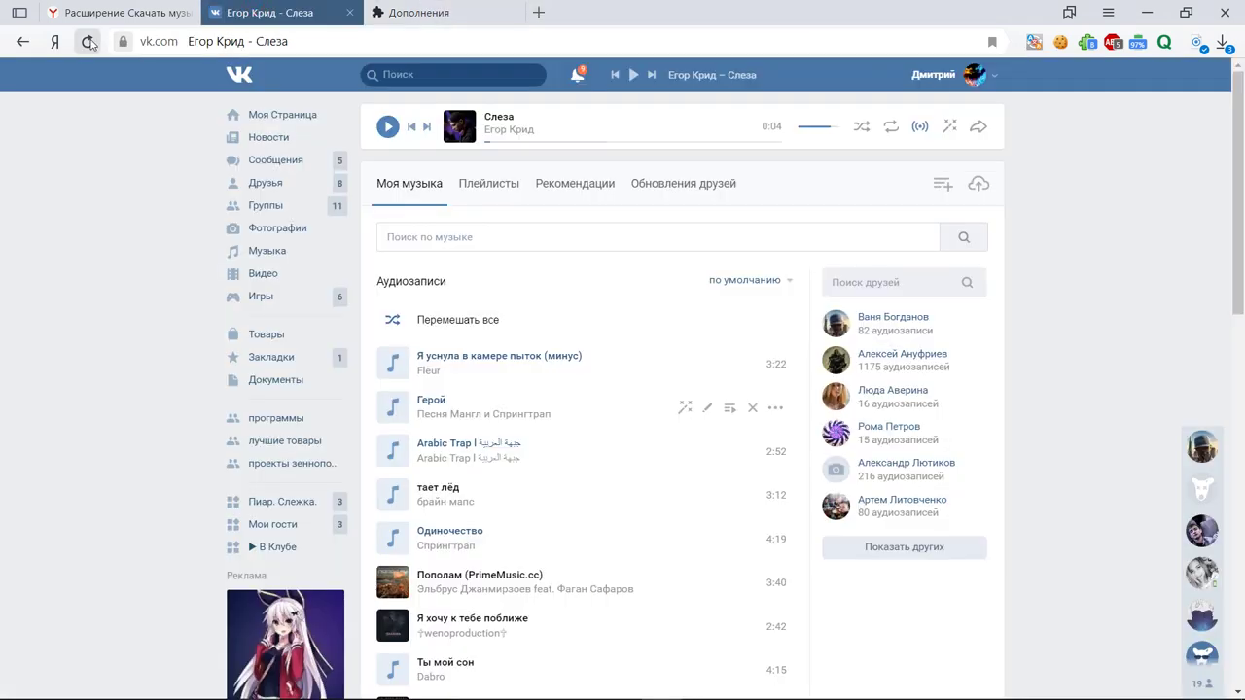
key("F5")
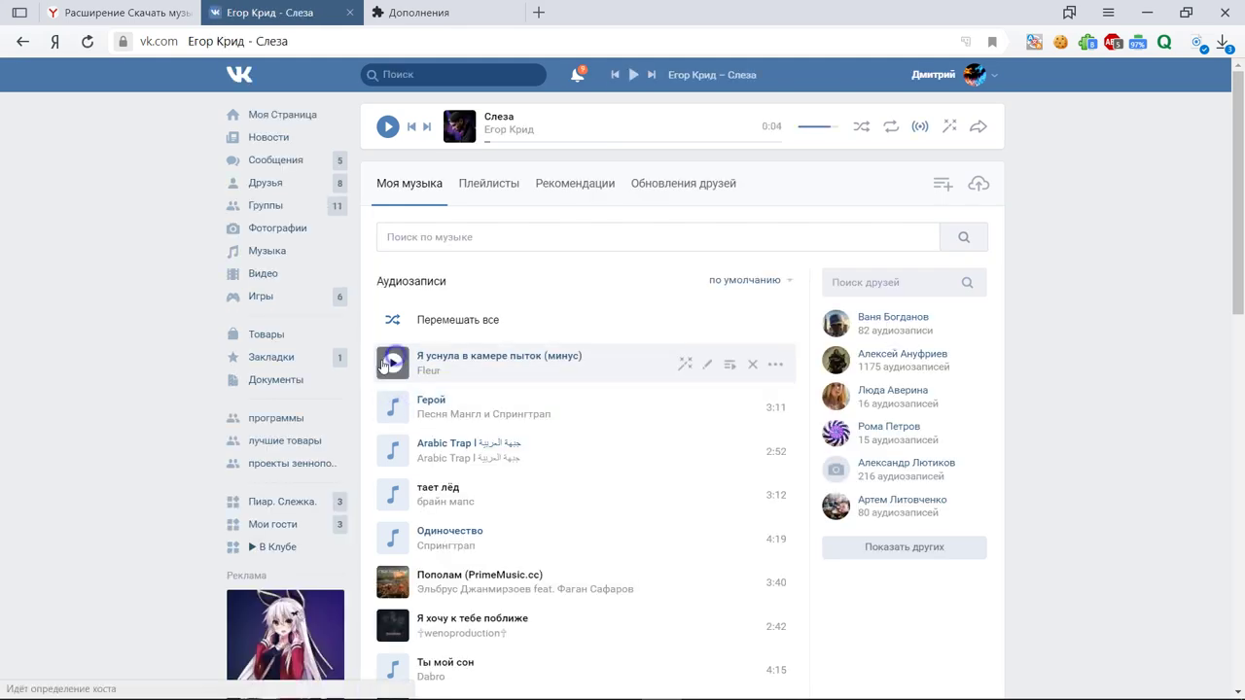
scroll(345, 494, "down", 2)
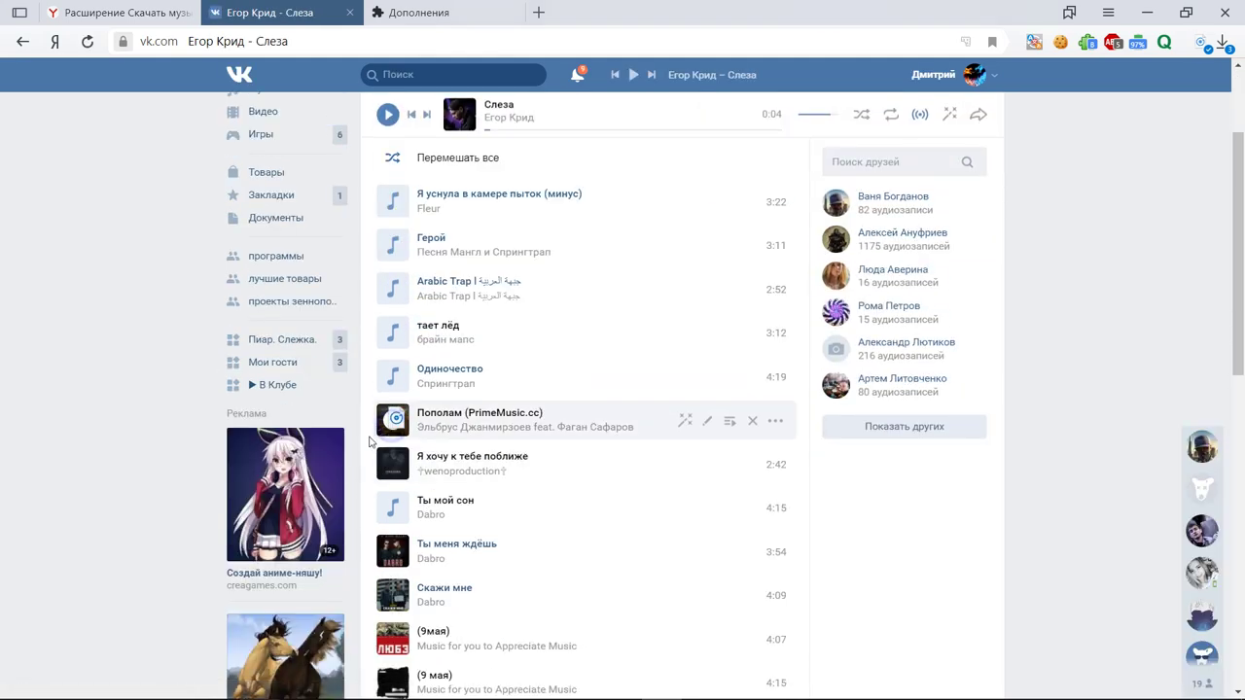
scroll(844, 262, "up", 2)
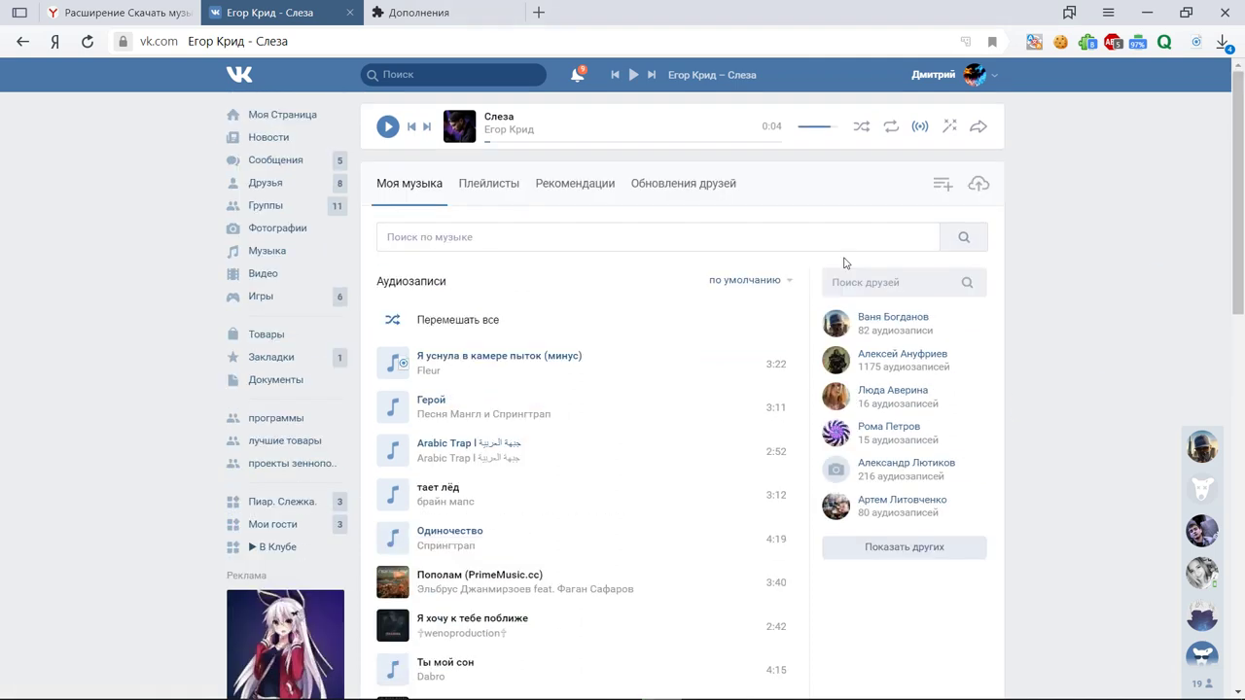